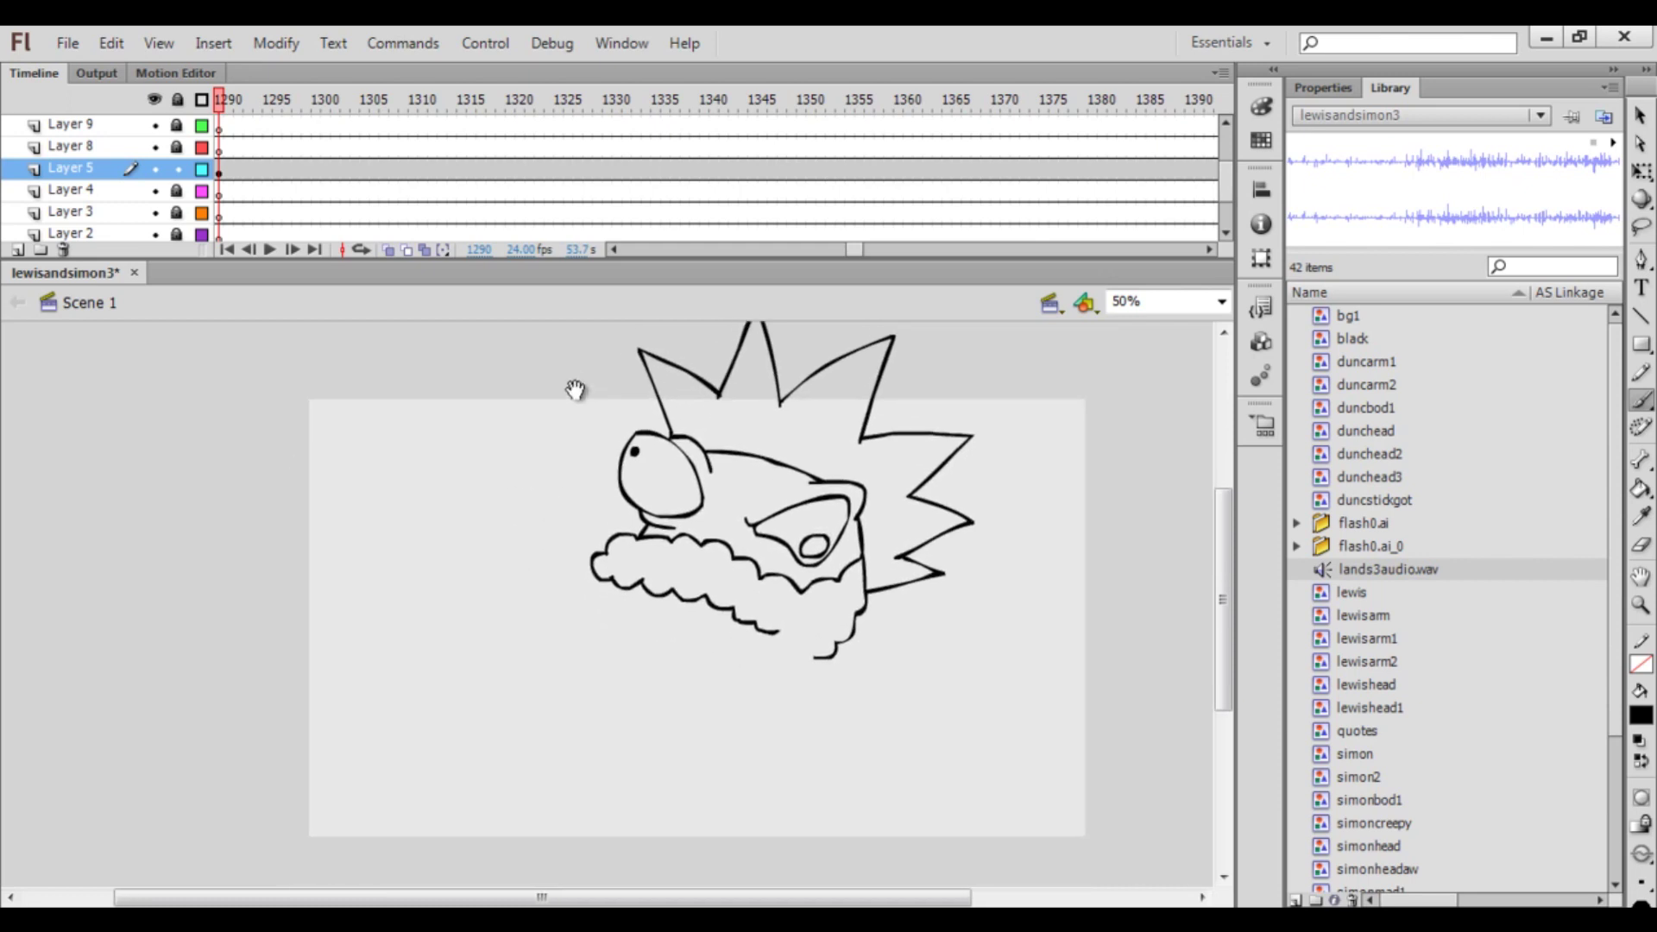
Ink a curved lower-jaw line and undo the jagged stroke on the left.
{"action": "left_click_drag", "start_coordinate": [508, 536], "coordinate": [502, 619]}
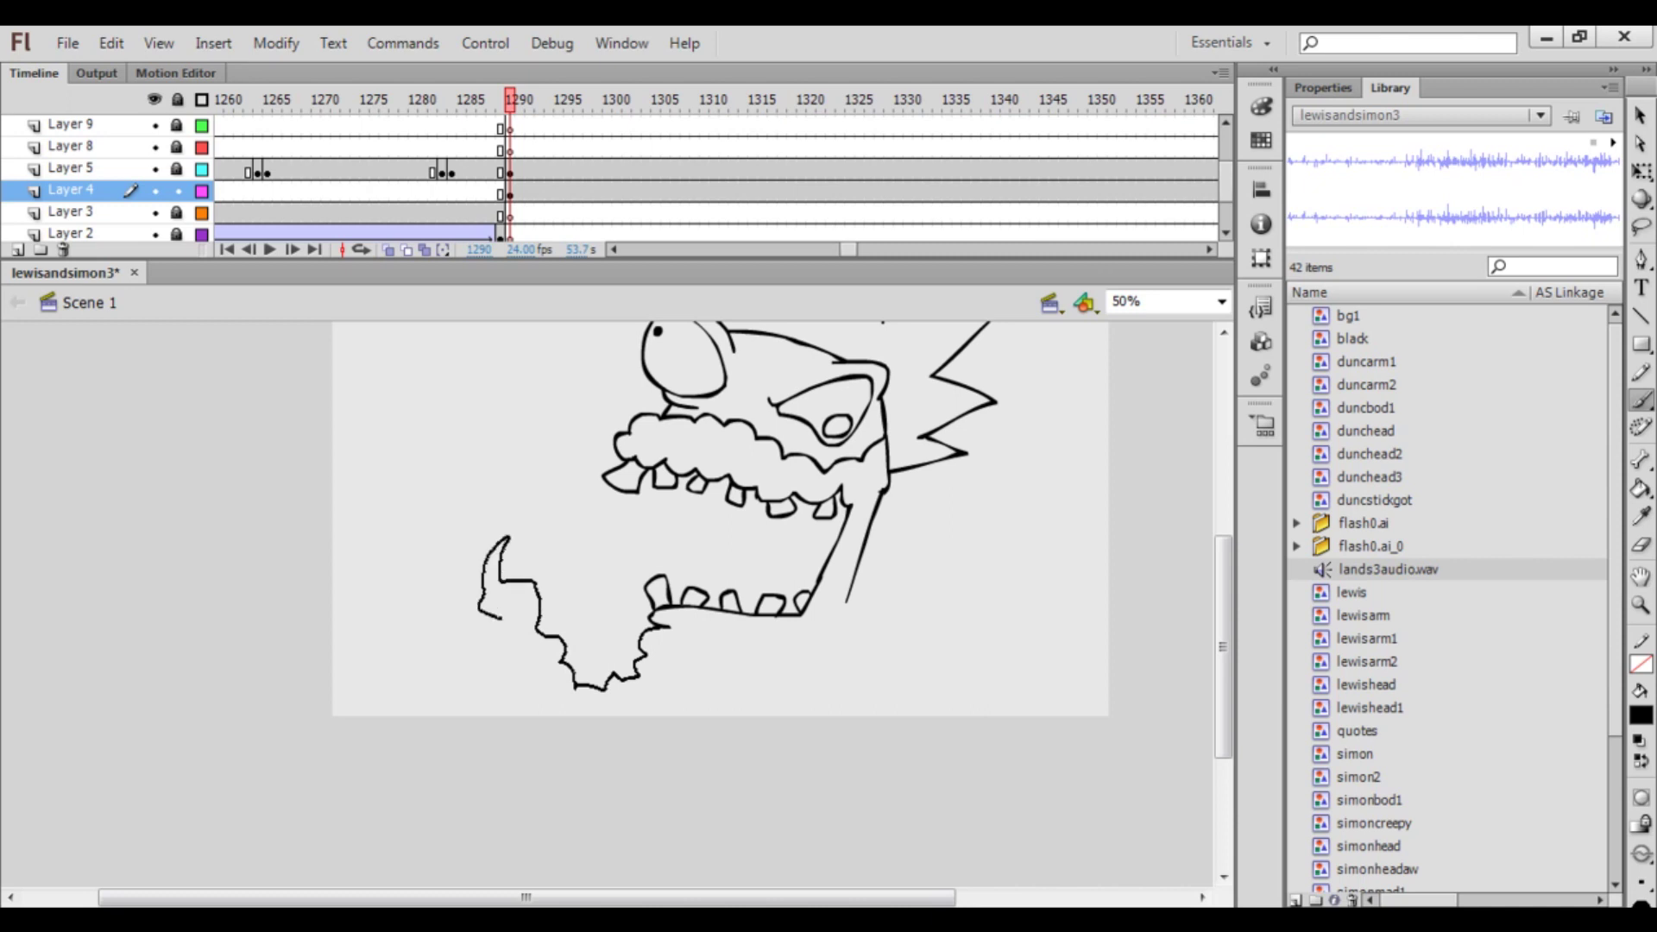
{"action": "key", "text": "ctrl+z"}
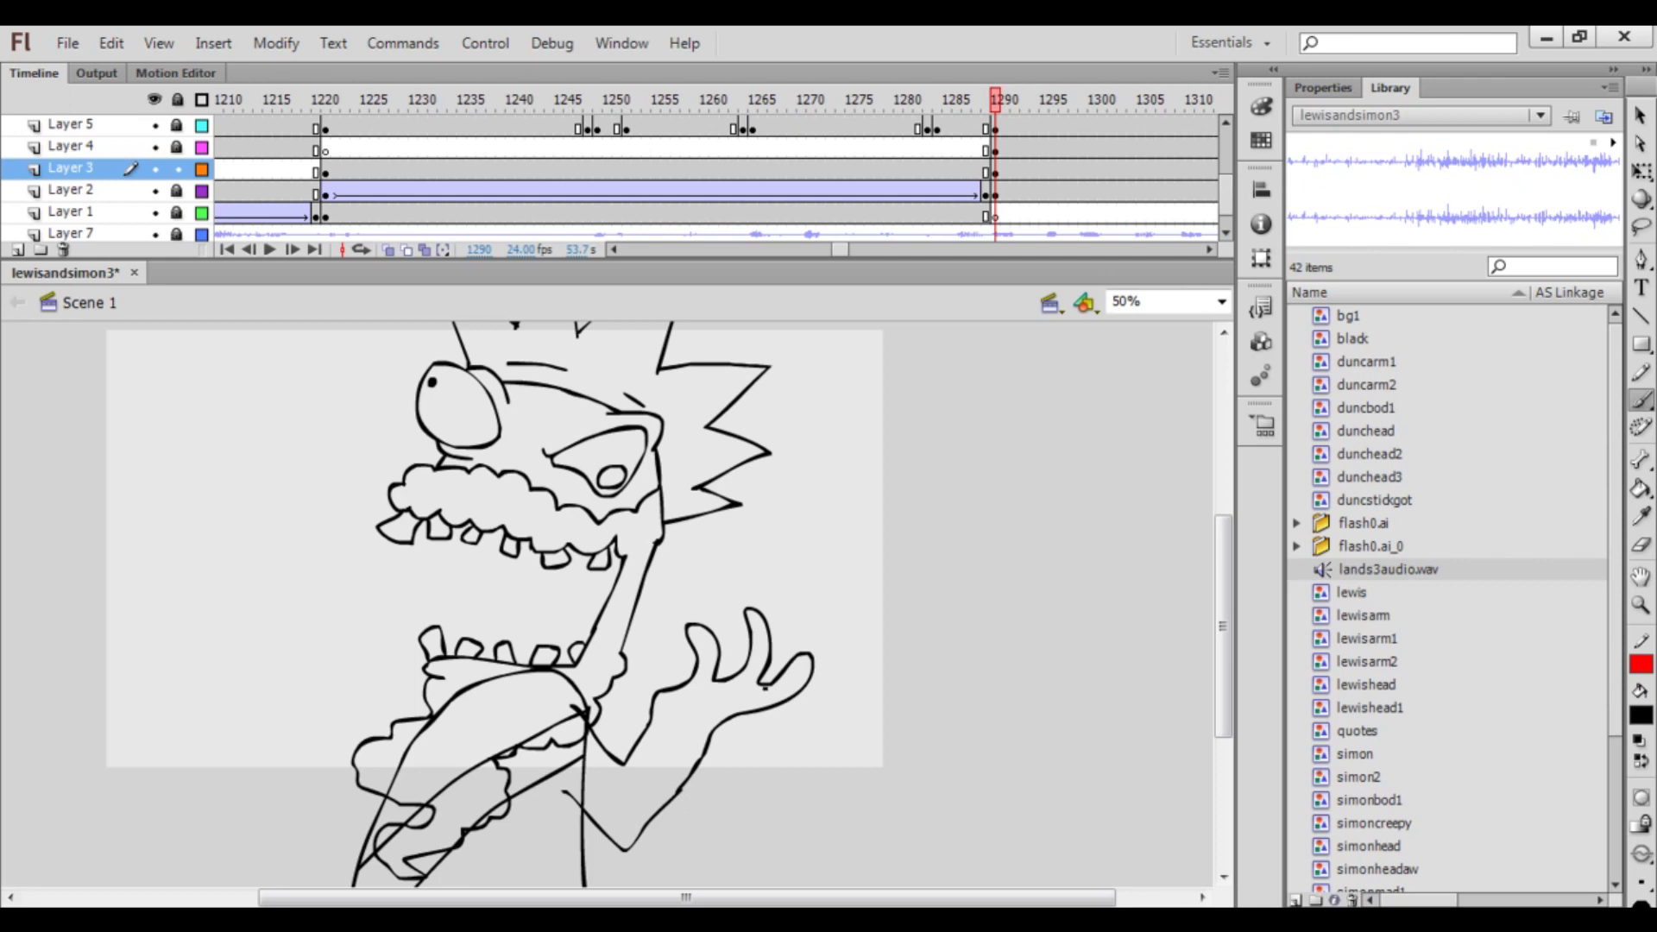
{"action": "key", "text": "e"}
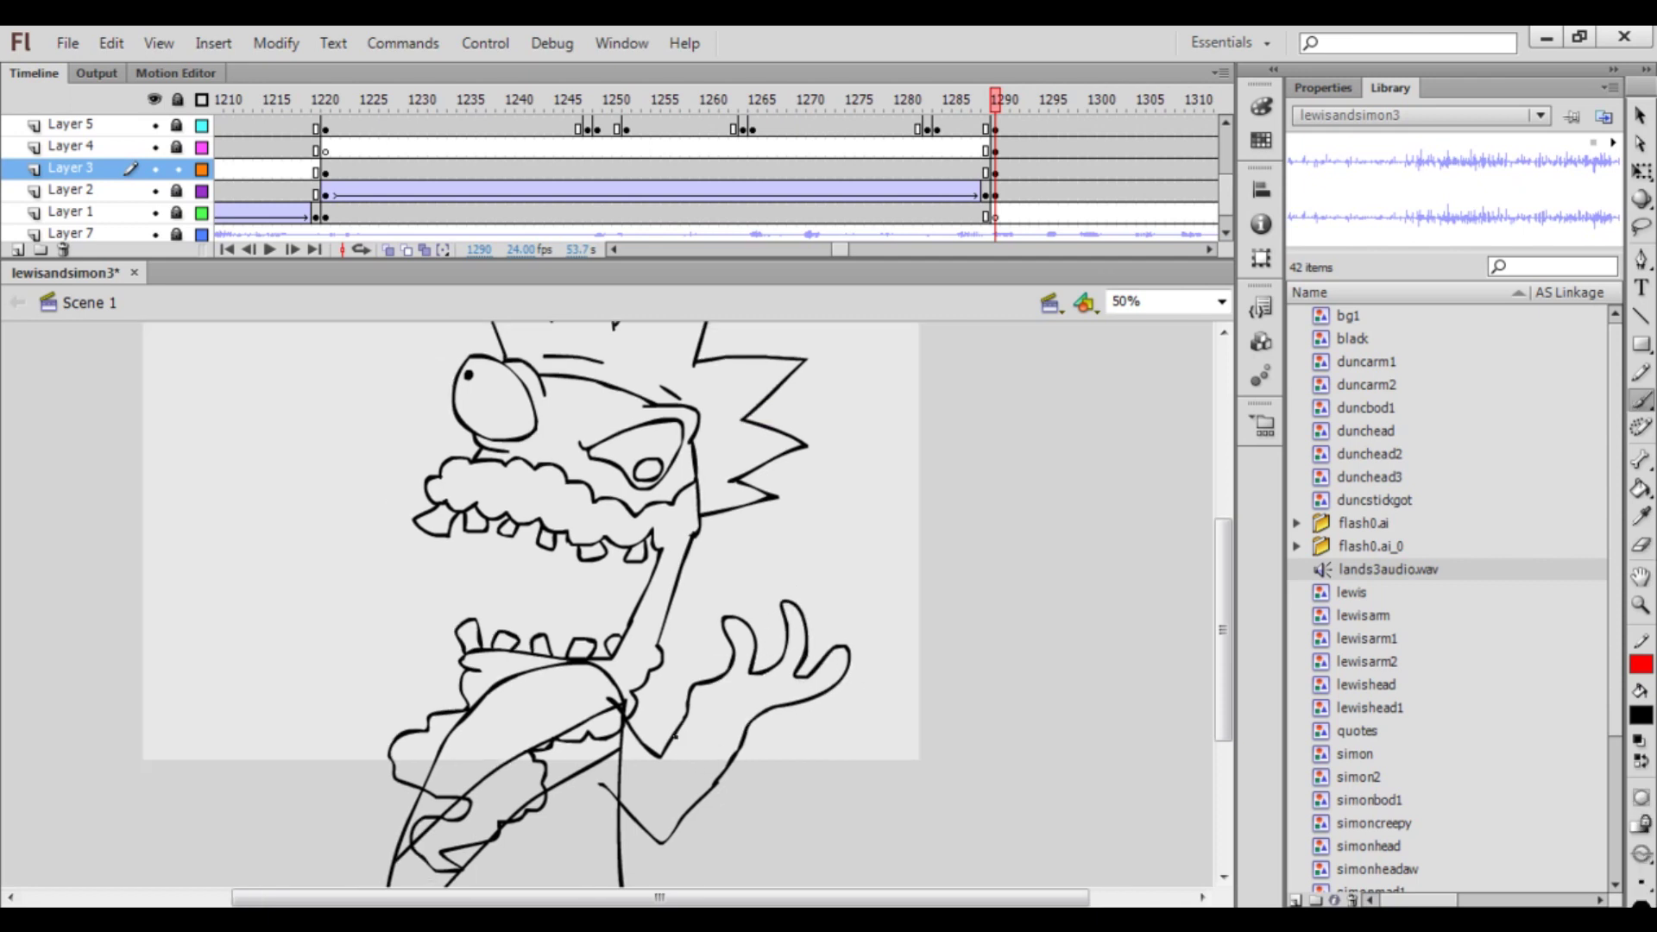
Brush a stick rising from the fist, undoing bad attempts and erasing stray marks.
{"action": "key", "text": "e"}
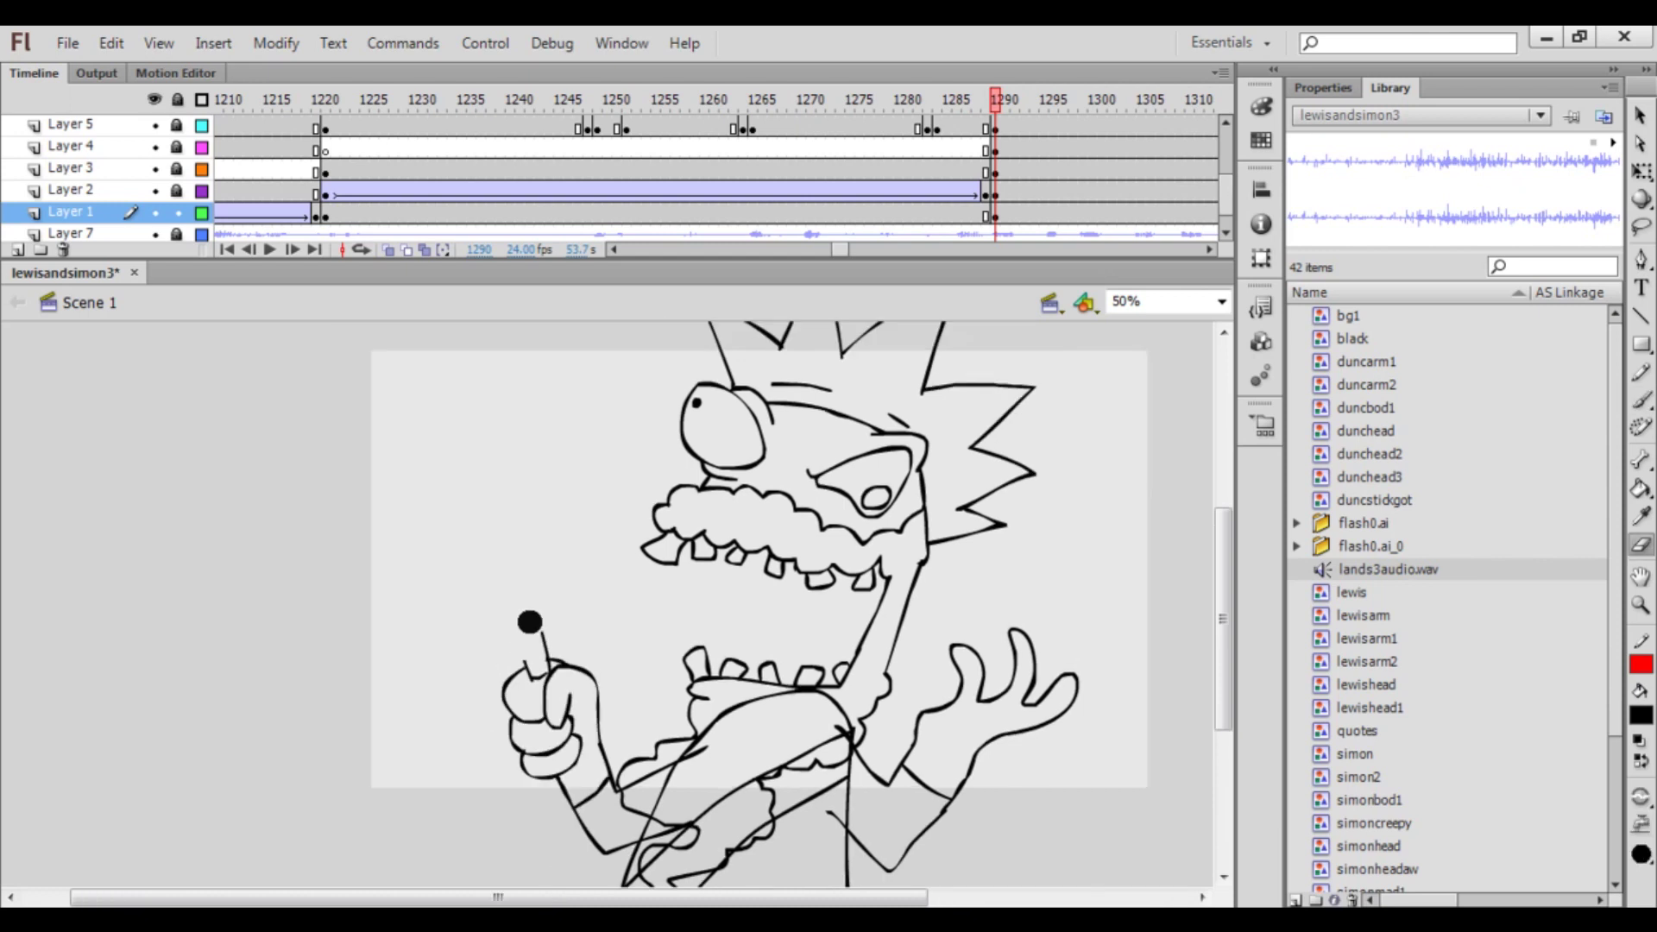
{"action": "key", "text": "b"}
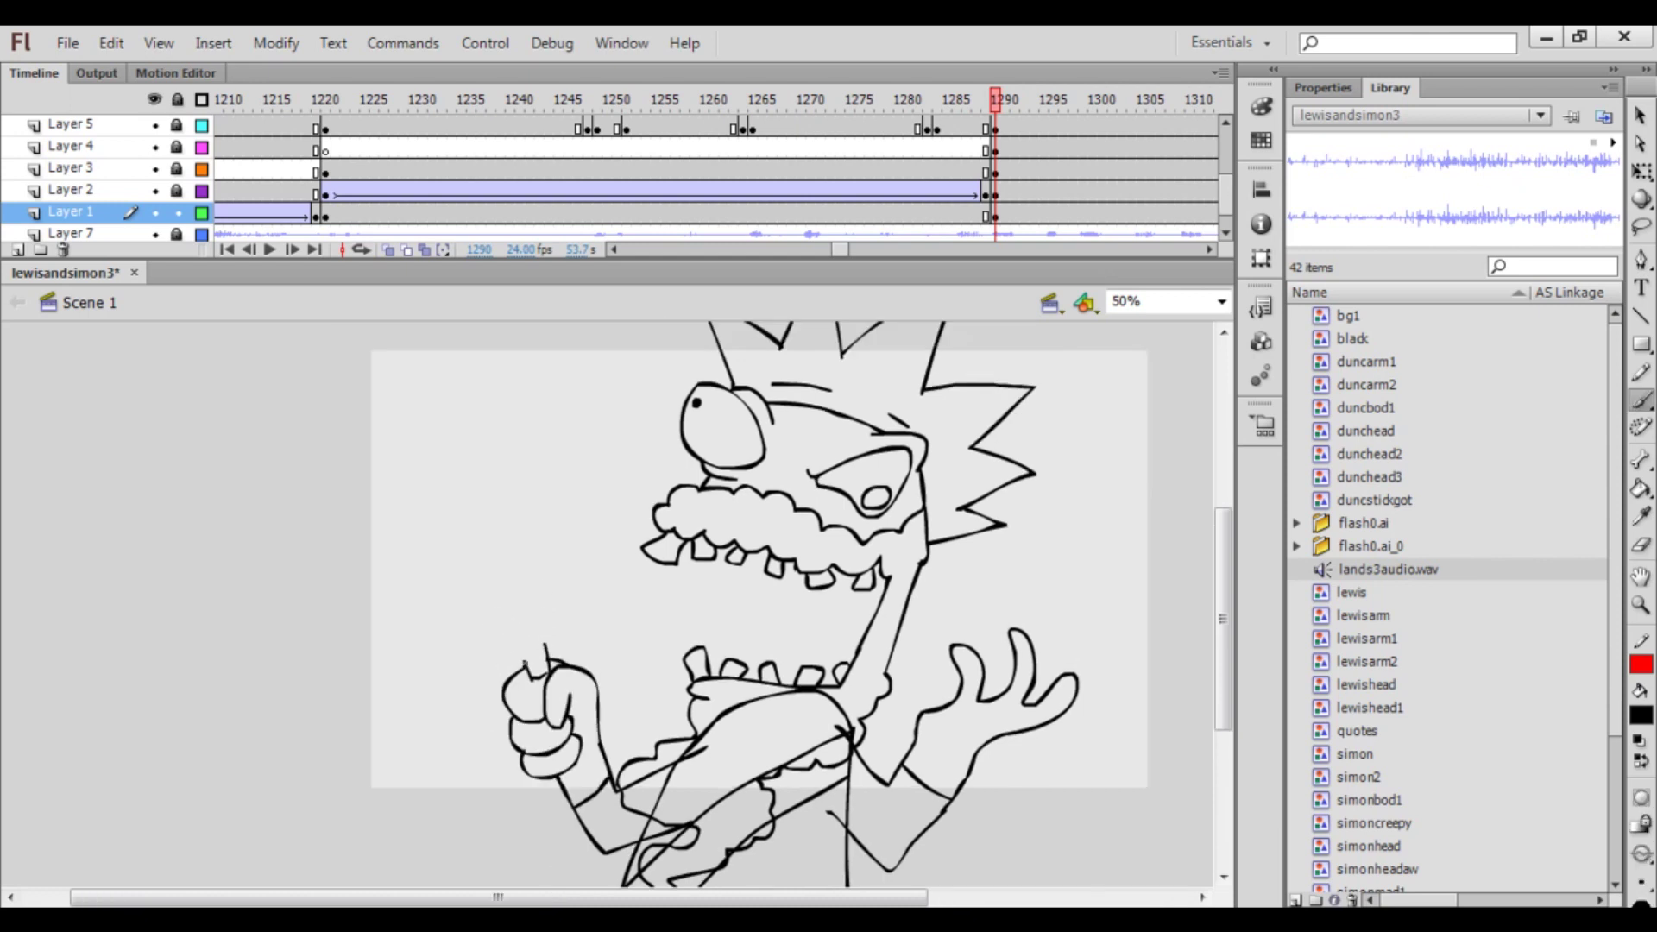
{"action": "key", "text": "ctrl+z"}
{"action": "left_click_drag", "start_coordinate": [524, 658], "coordinate": [440, 451]}
{"action": "key", "text": "ctrl+z"}
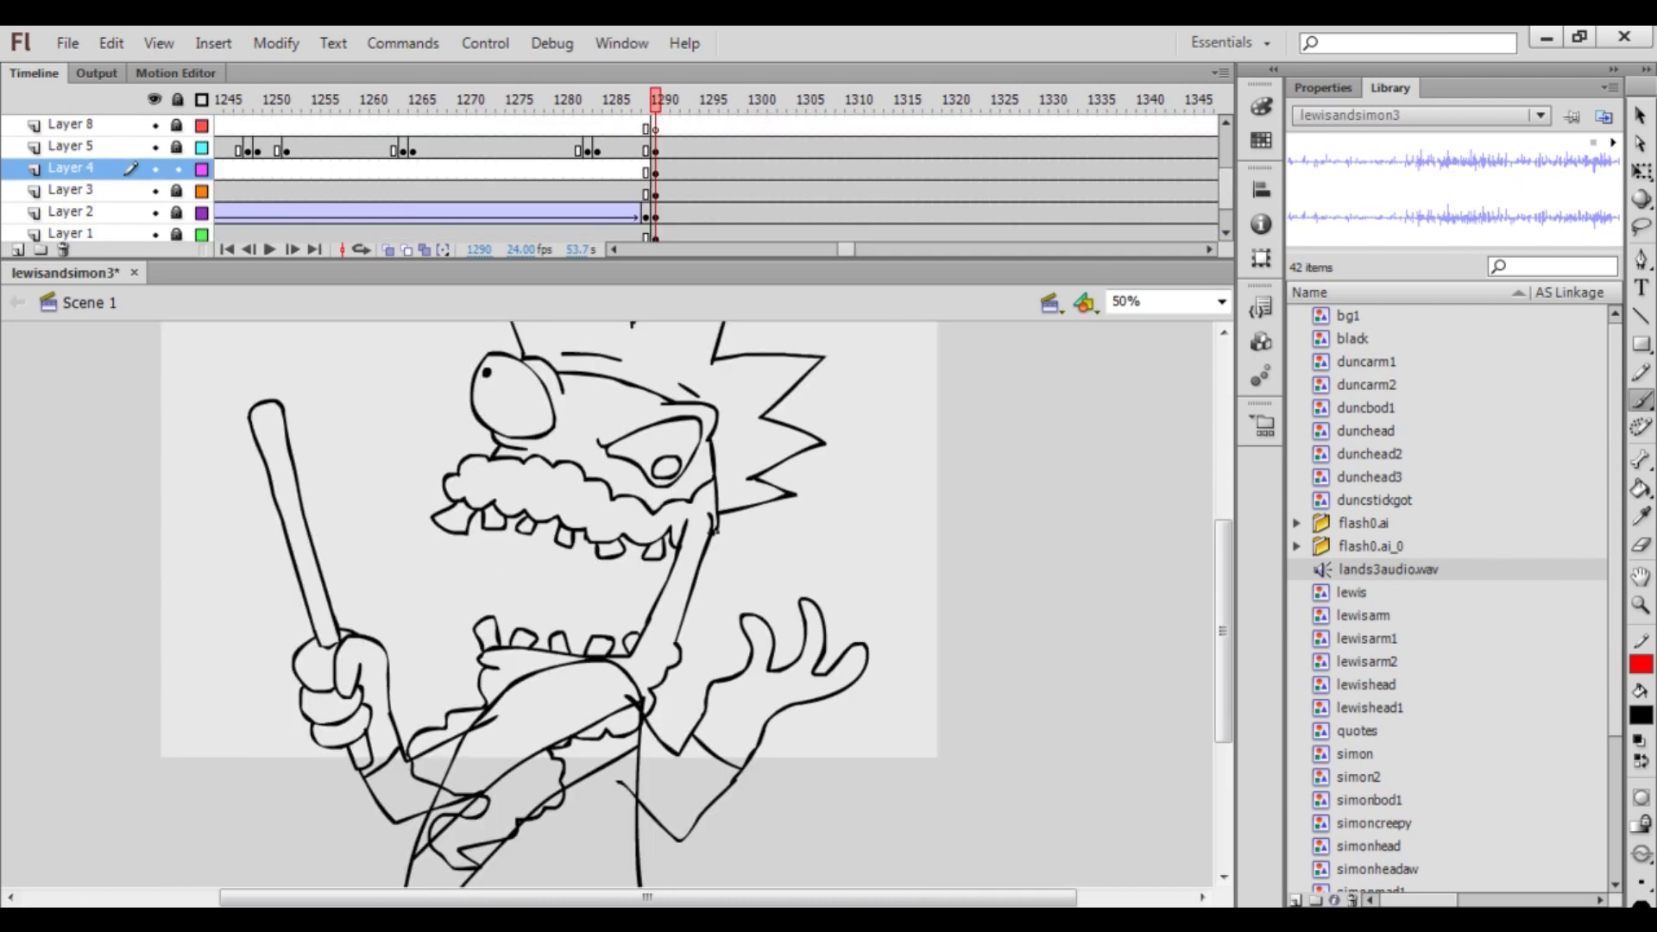
{"action": "key", "text": "e"}
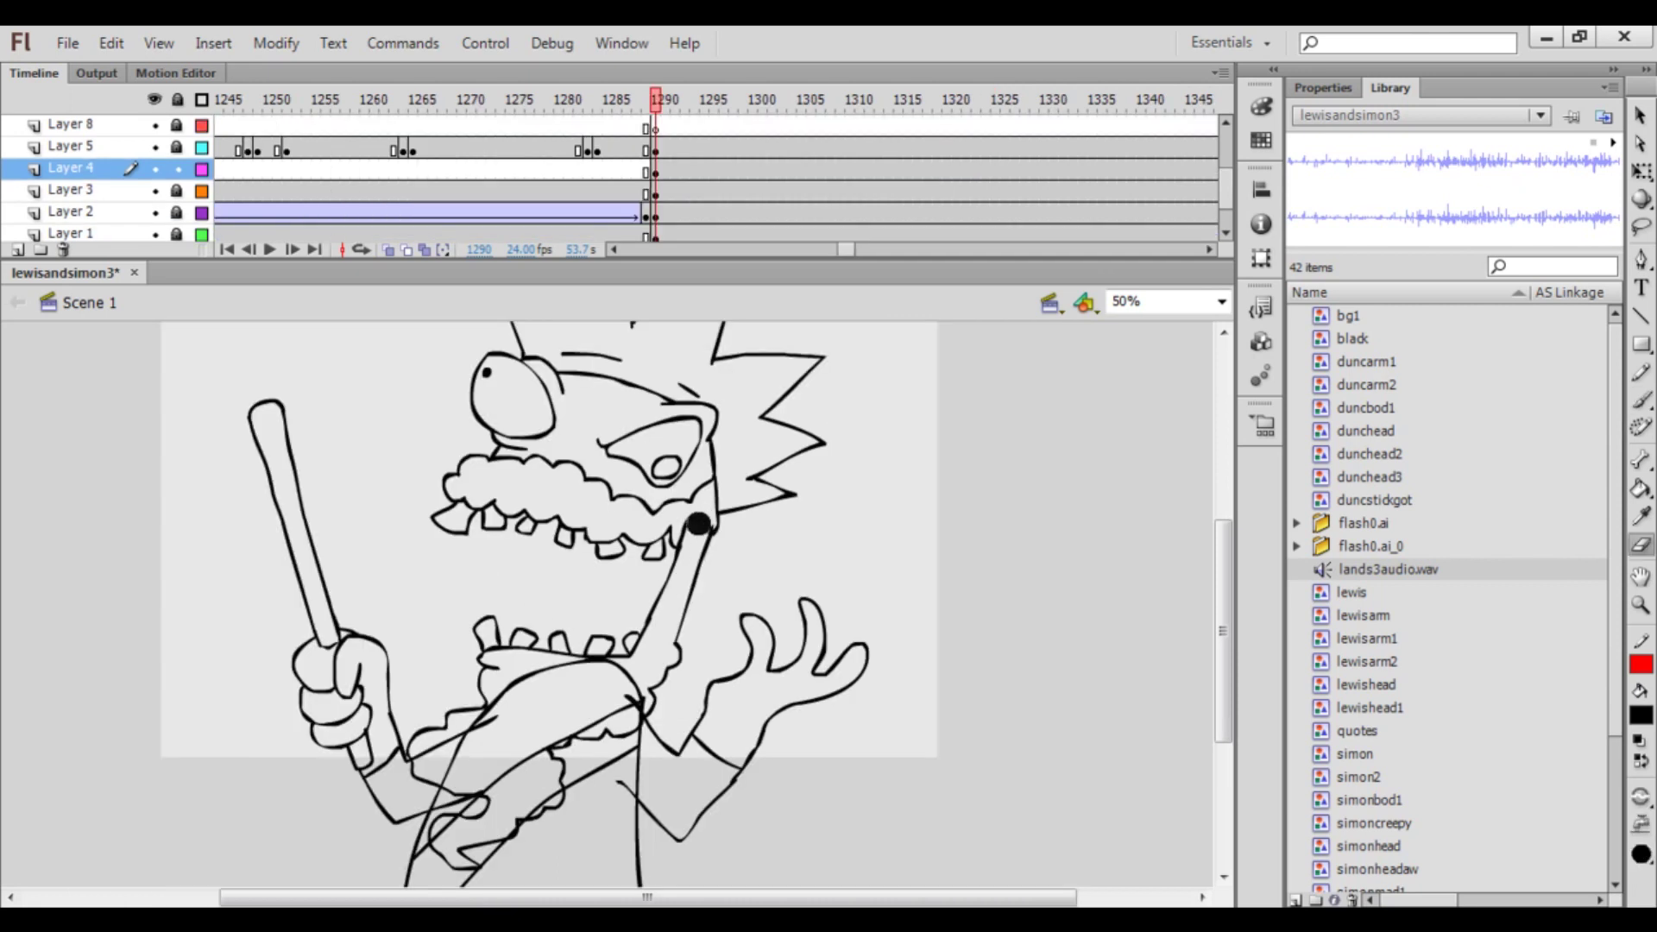
Switch to the thin red Pencil and work near the jaw's corner.
{"action": "key", "text": "y"}
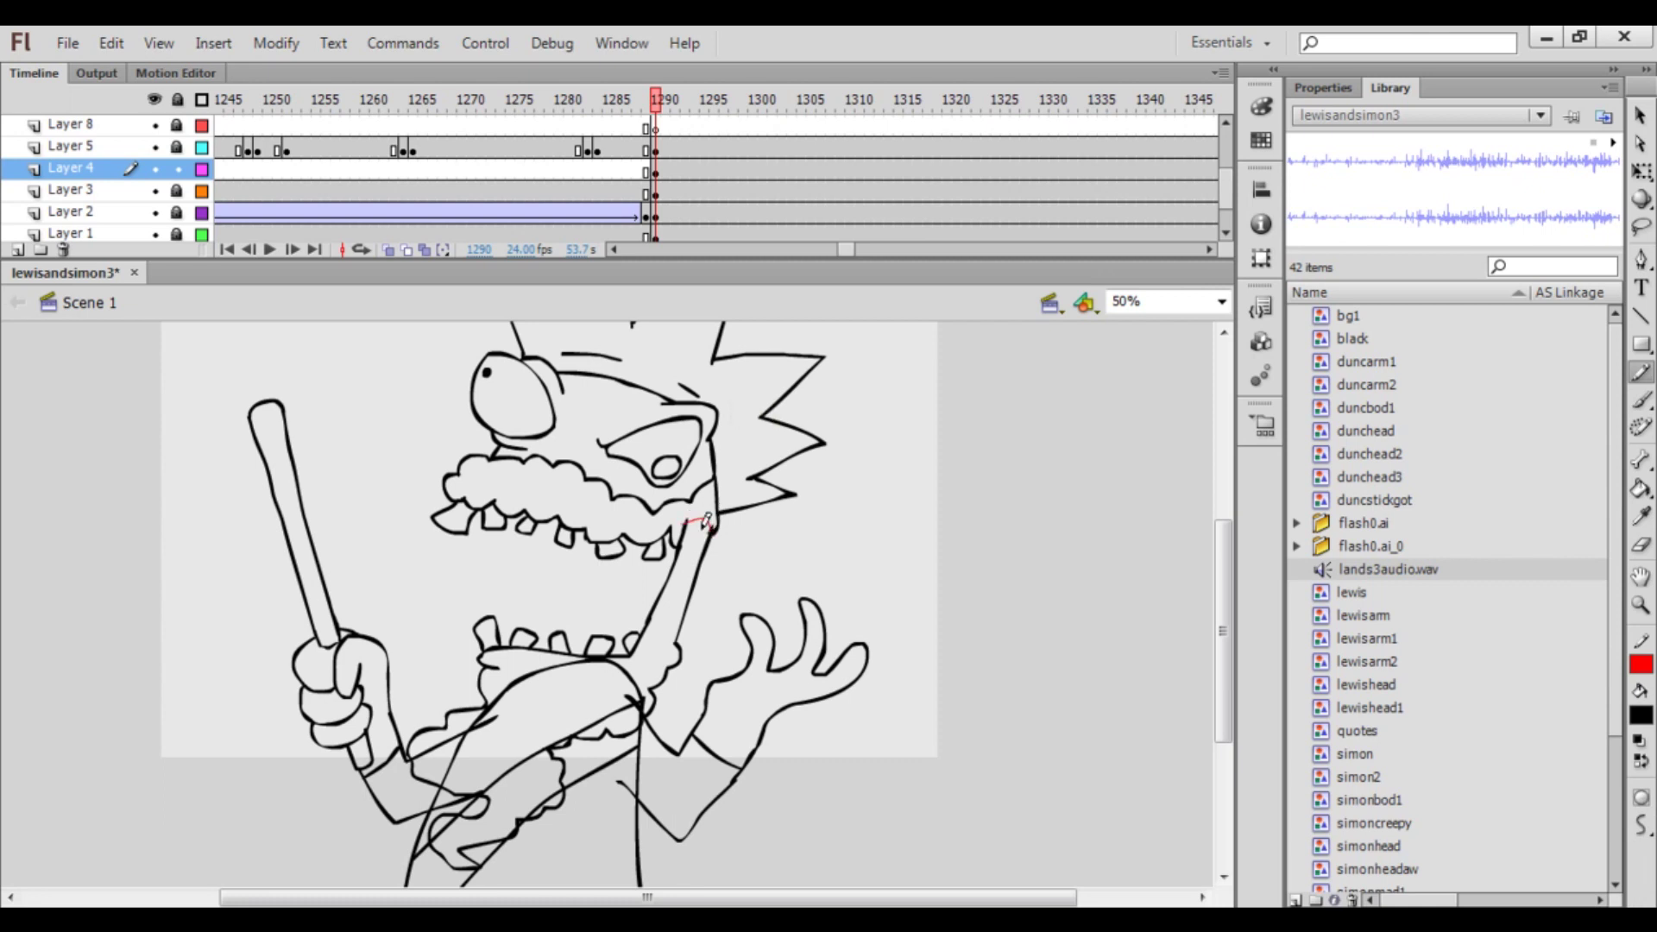
{"action": "left_click_drag", "start_coordinate": [618, 448], "coordinate": [632, 503]}
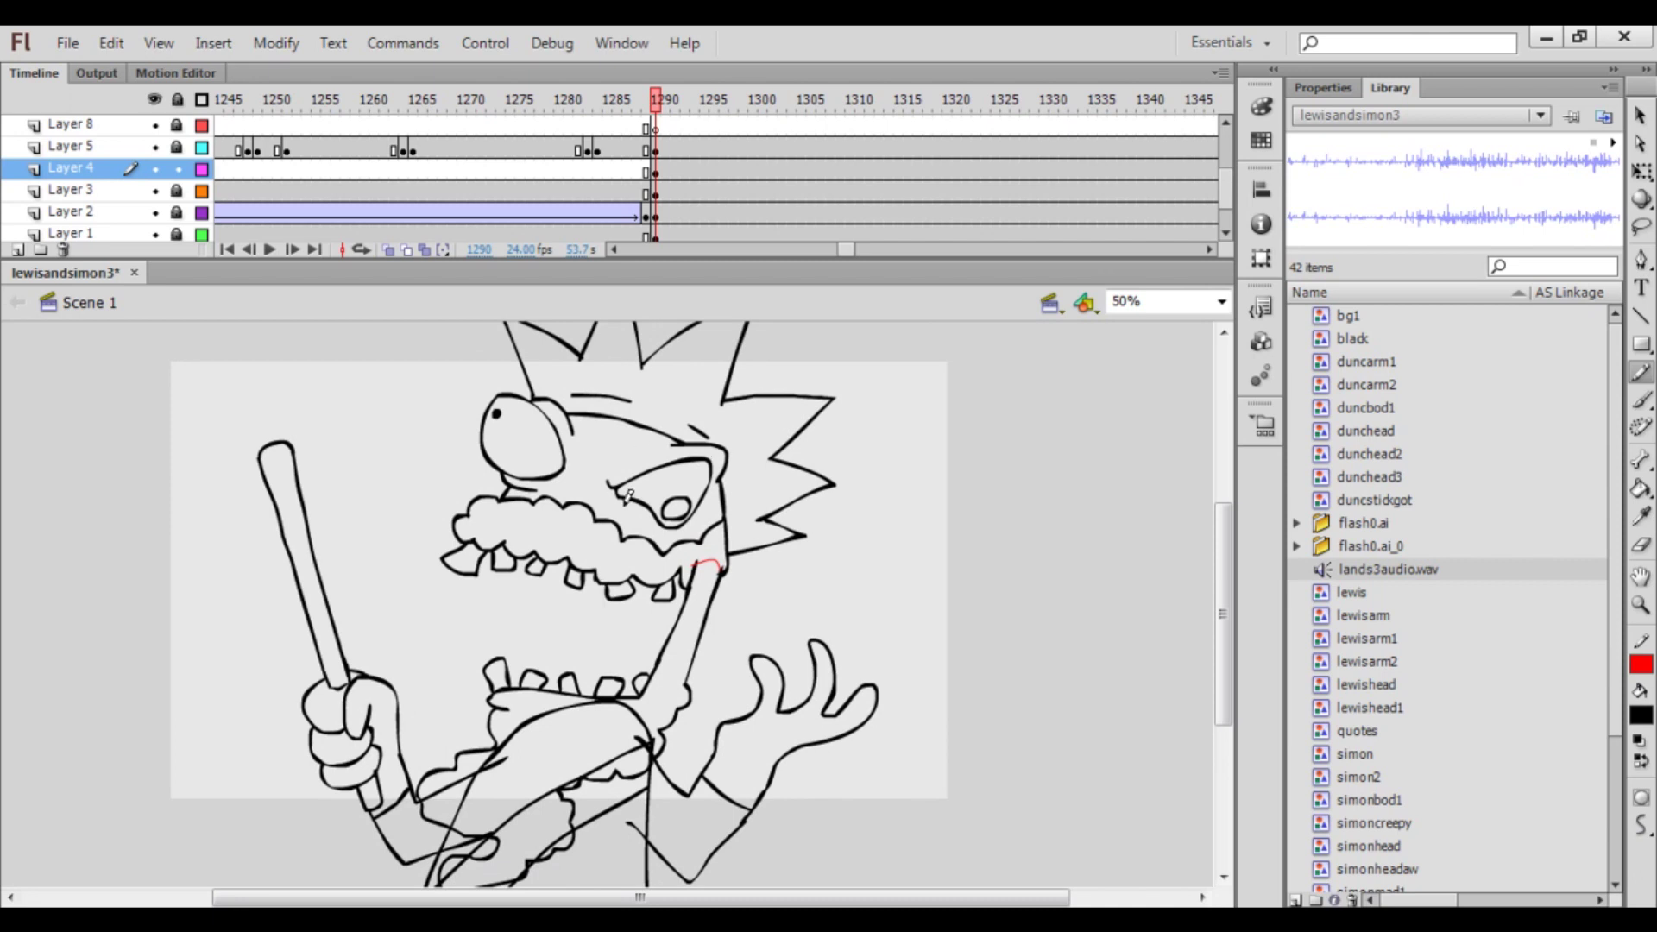
{"action": "left_click_drag", "start_coordinate": [618, 509], "coordinate": [624, 518]}
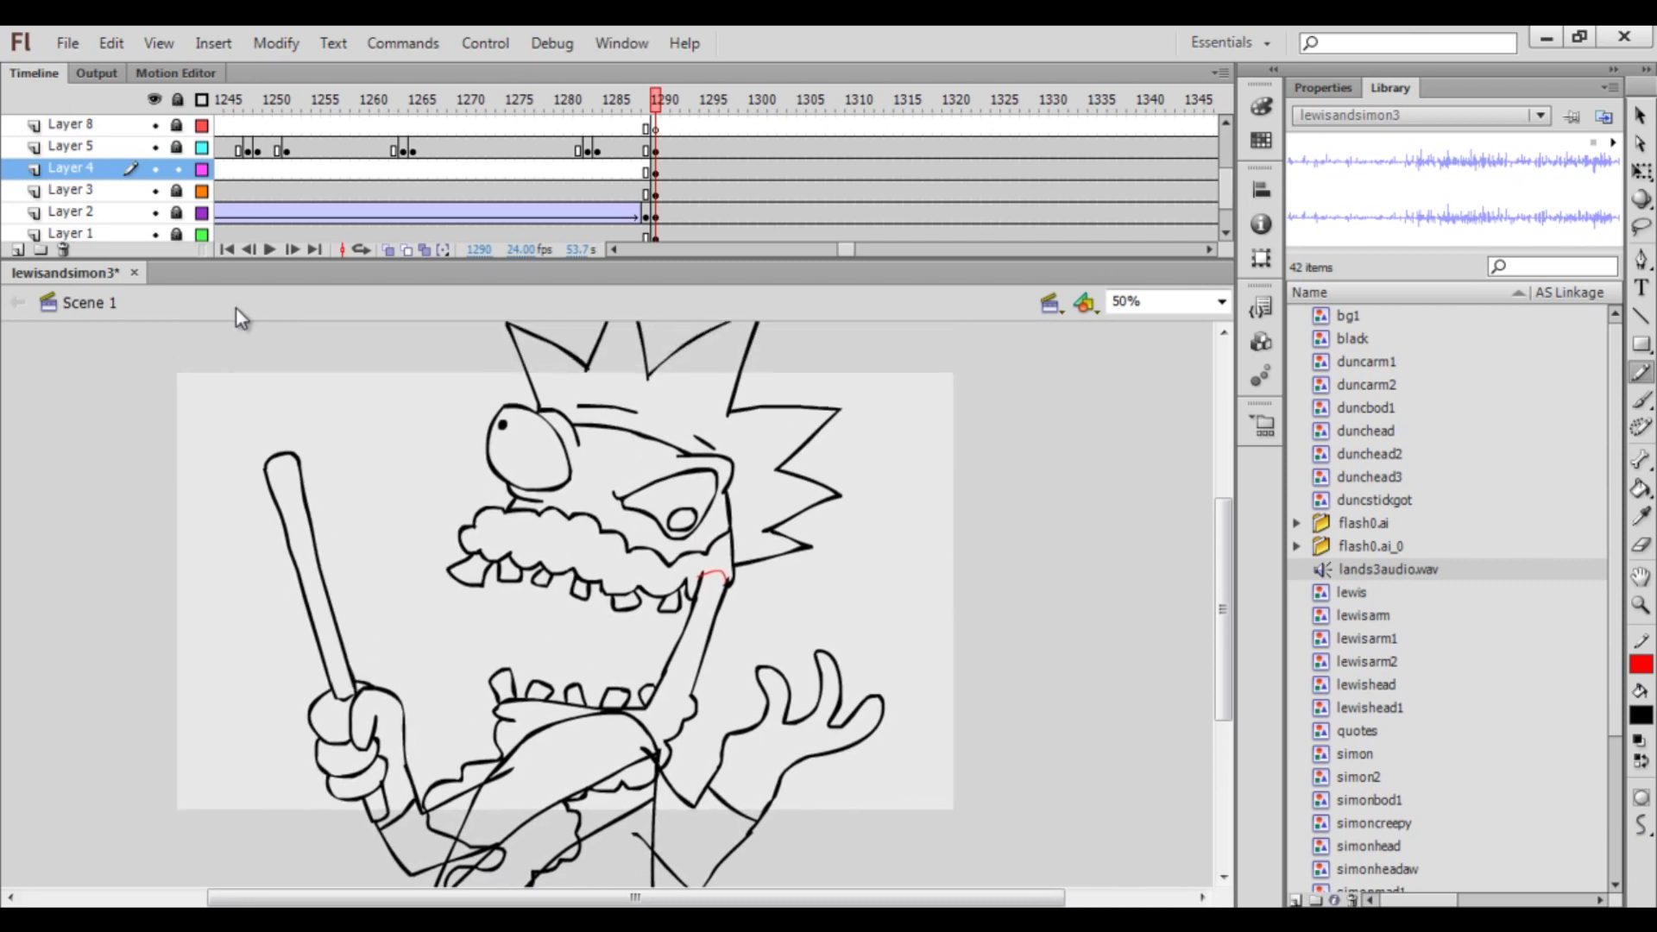
Inspect the head drawing's anchor points, then pick Layer 3 for thin pencil guide lines.
{"action": "key", "text": "a"}
{"action": "left_click", "coordinate": [480, 547]}
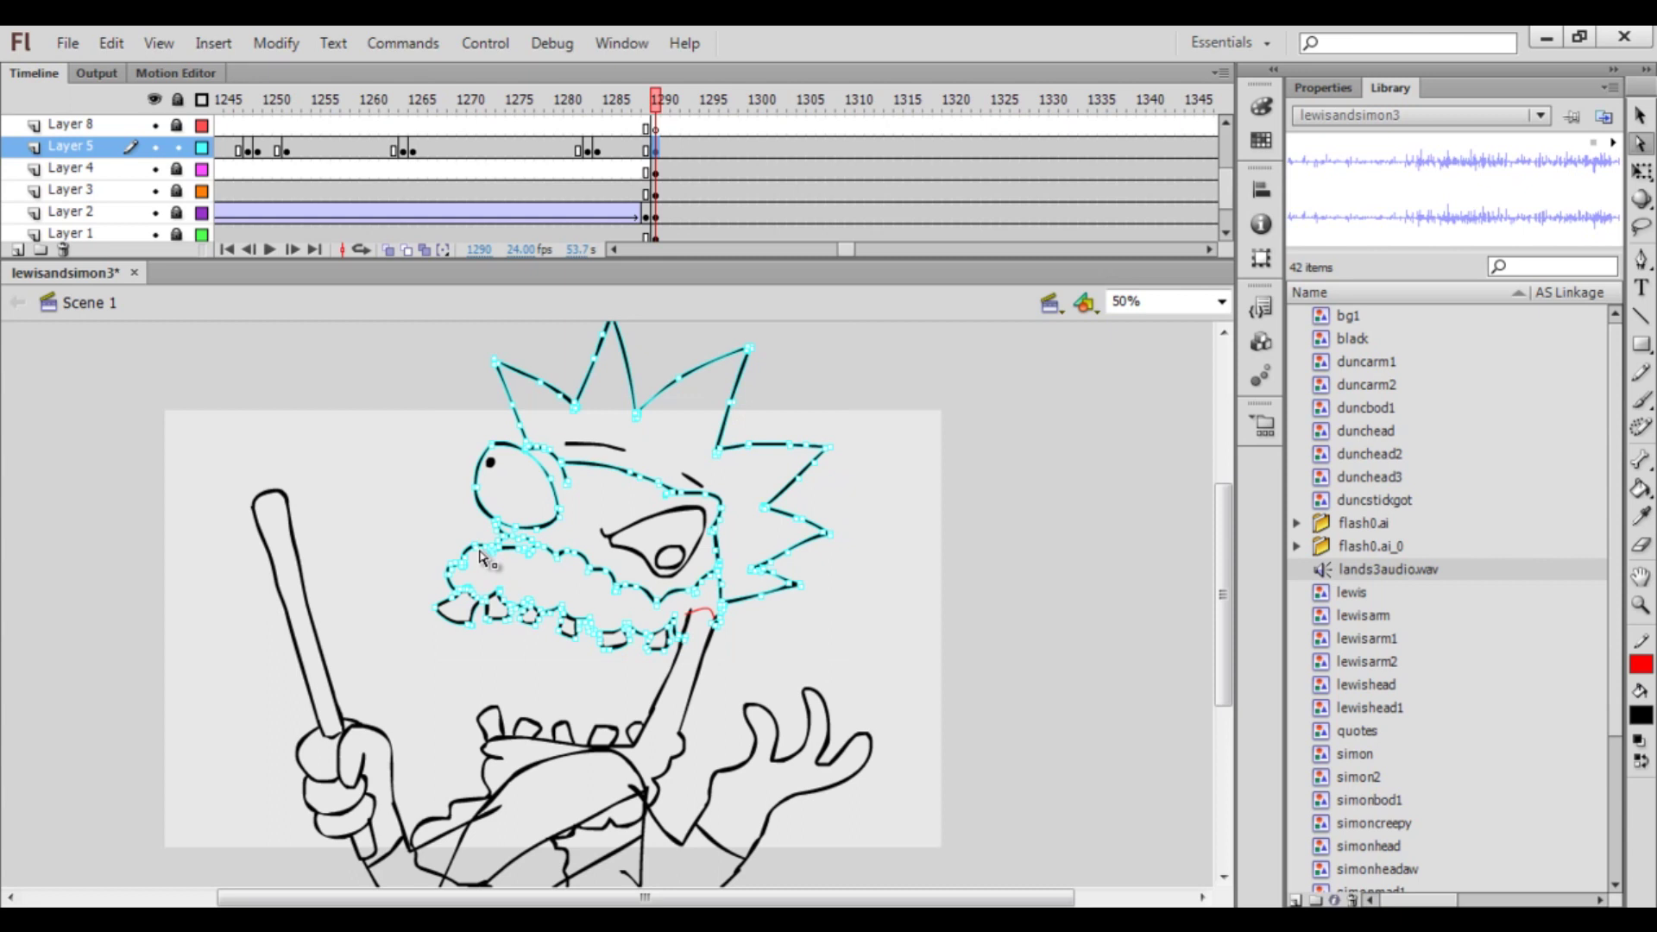
{"action": "left_click", "coordinate": [466, 557]}
{"action": "left_click", "coordinate": [414, 562]}
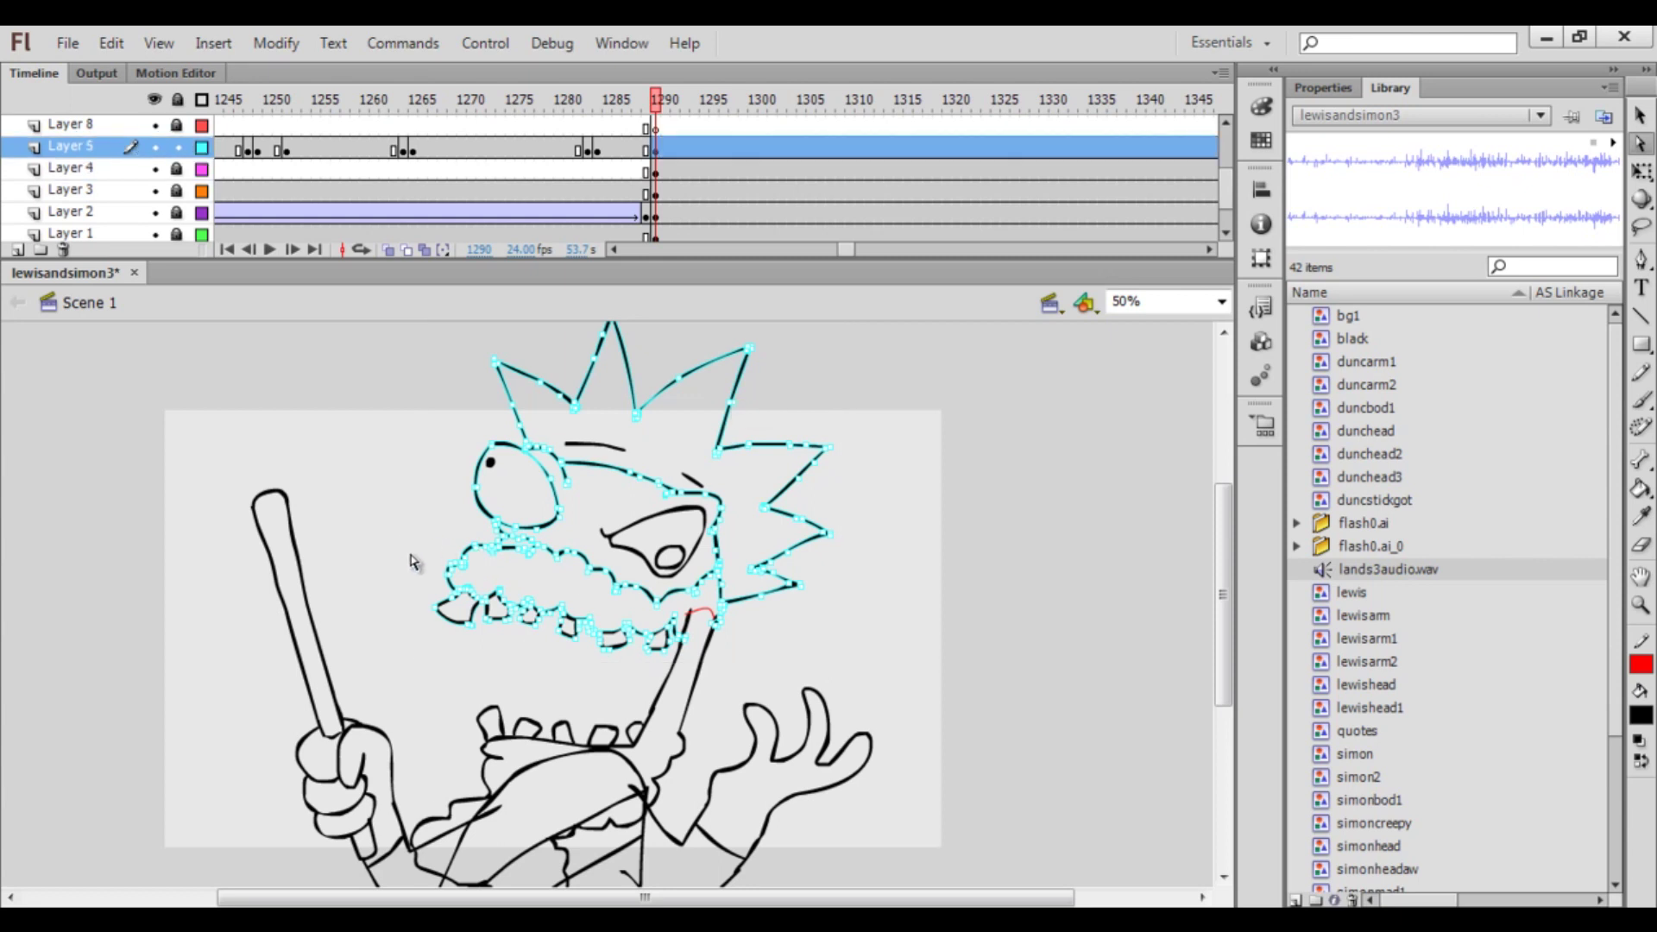
{"action": "left_click", "coordinate": [405, 551]}
{"action": "scroll", "coordinate": [392, 610], "scroll_direction": "down", "scroll_amount": 5}
{"action": "key", "text": "y"}
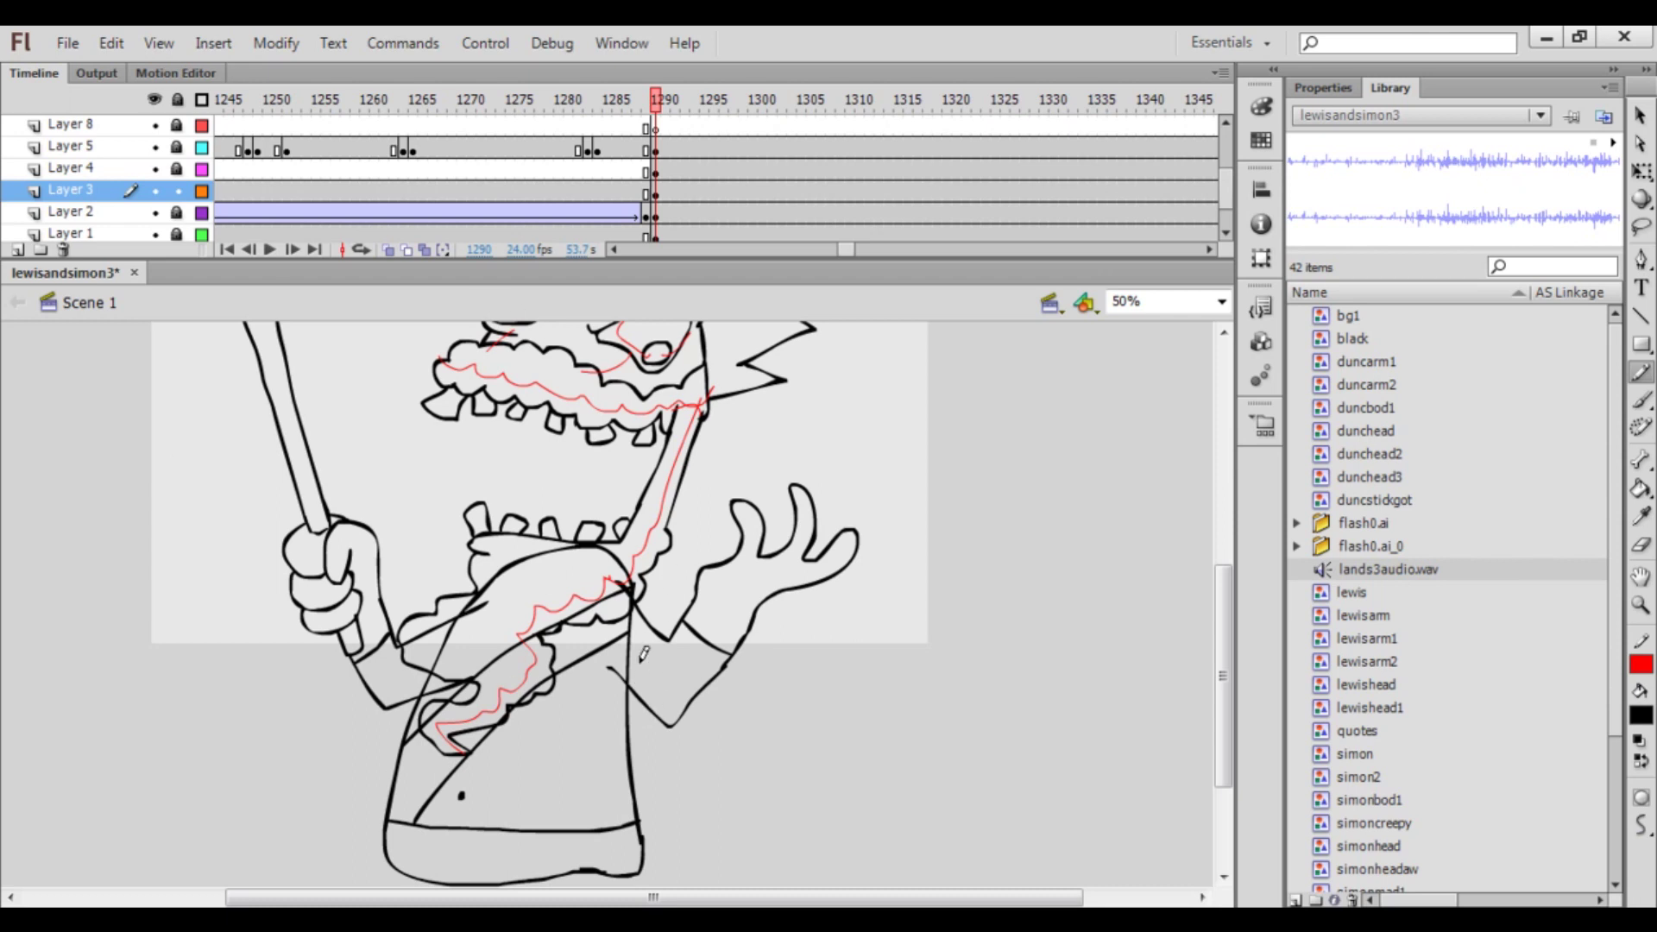
Extend the red guide line down the torso and toggle locks on Layers 2 and 3.
{"action": "left_click_drag", "start_coordinate": [612, 656], "coordinate": [631, 585]}
{"action": "left_click", "coordinate": [176, 191]}
{"action": "left_click", "coordinate": [177, 214]}
{"action": "left_click", "coordinate": [176, 213]}
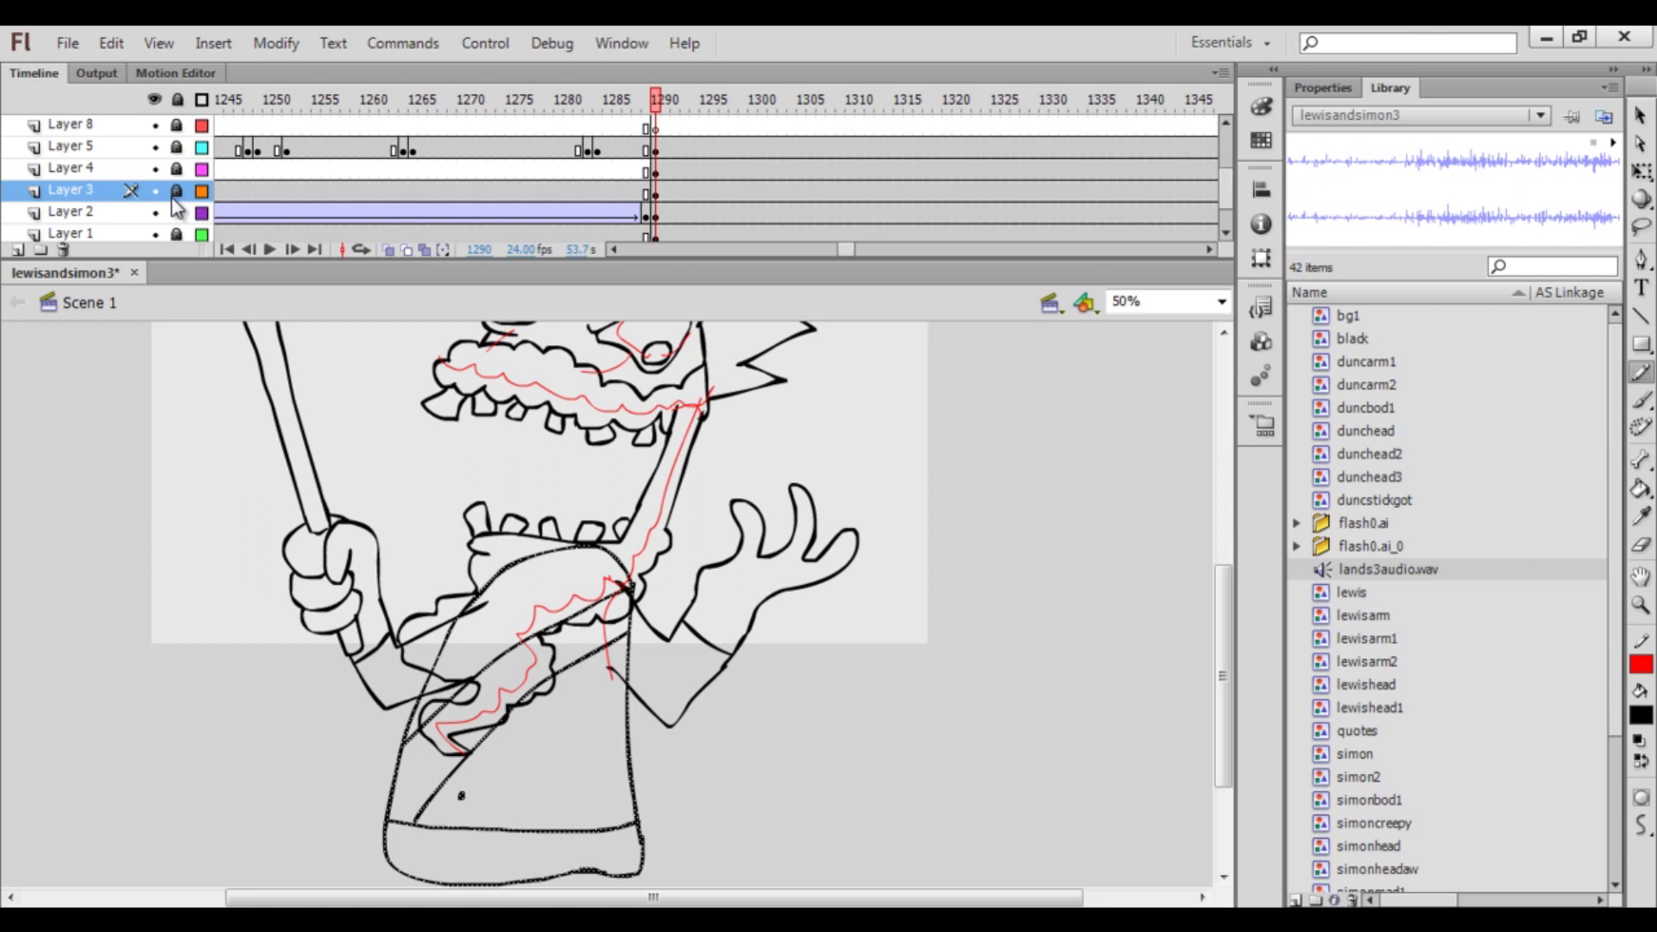
{"action": "left_click", "coordinate": [177, 191]}
{"action": "left_click", "coordinate": [654, 191]}
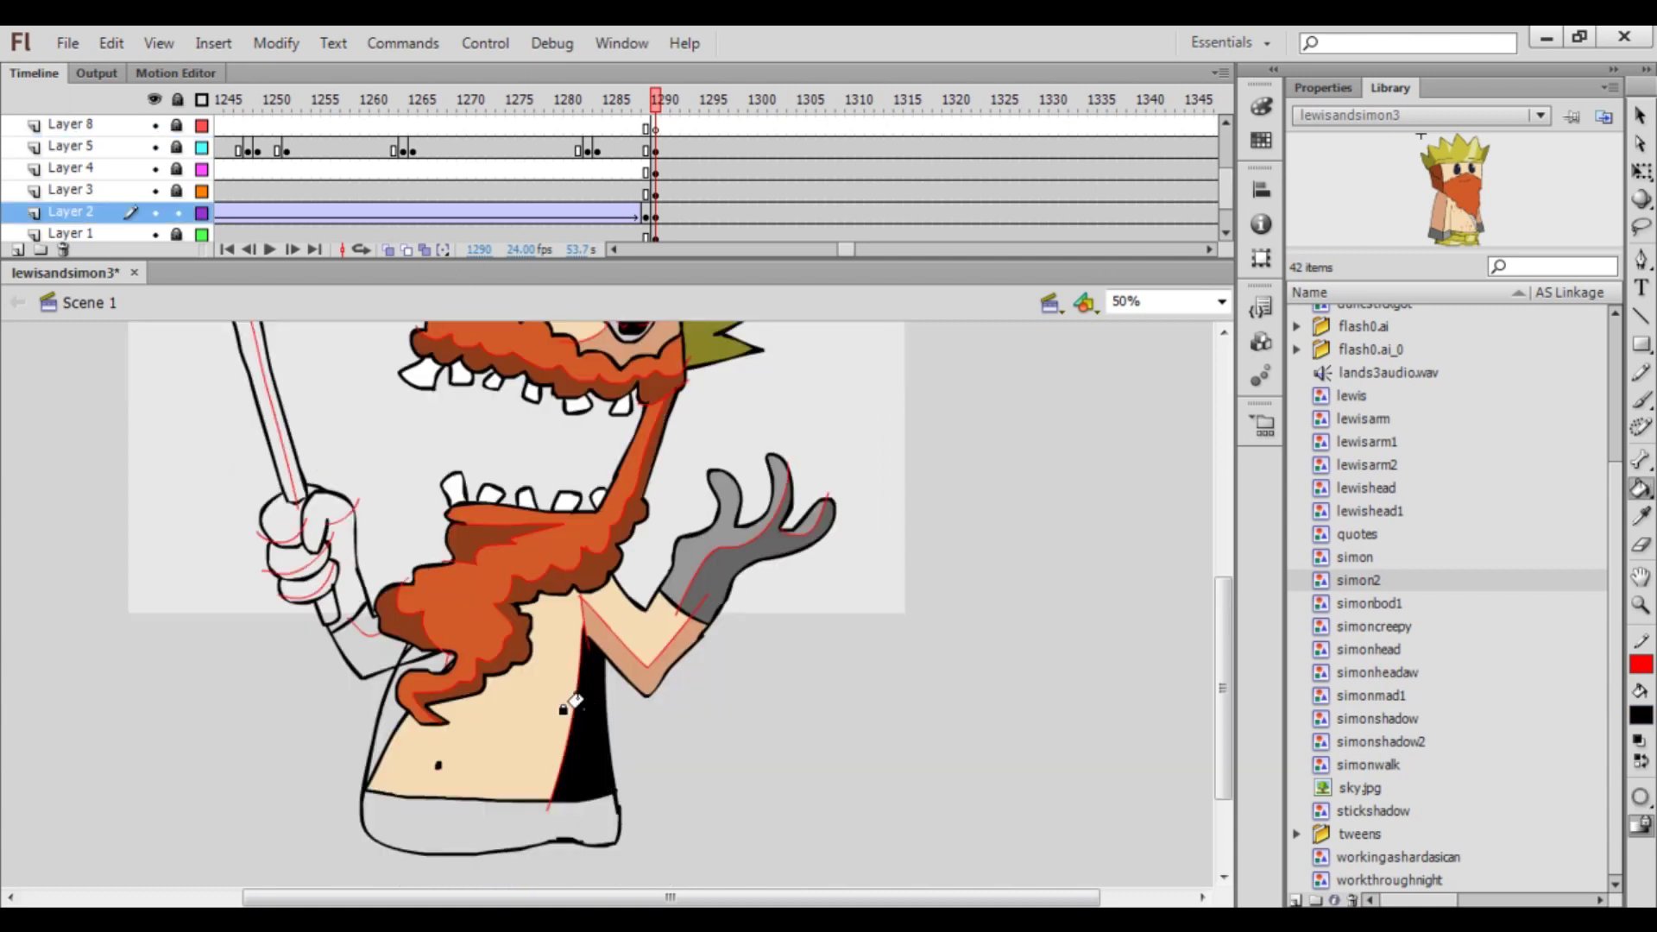
Sample the arm's tan skin colour and fill the torso right of the red line.
{"action": "key", "text": "i"}
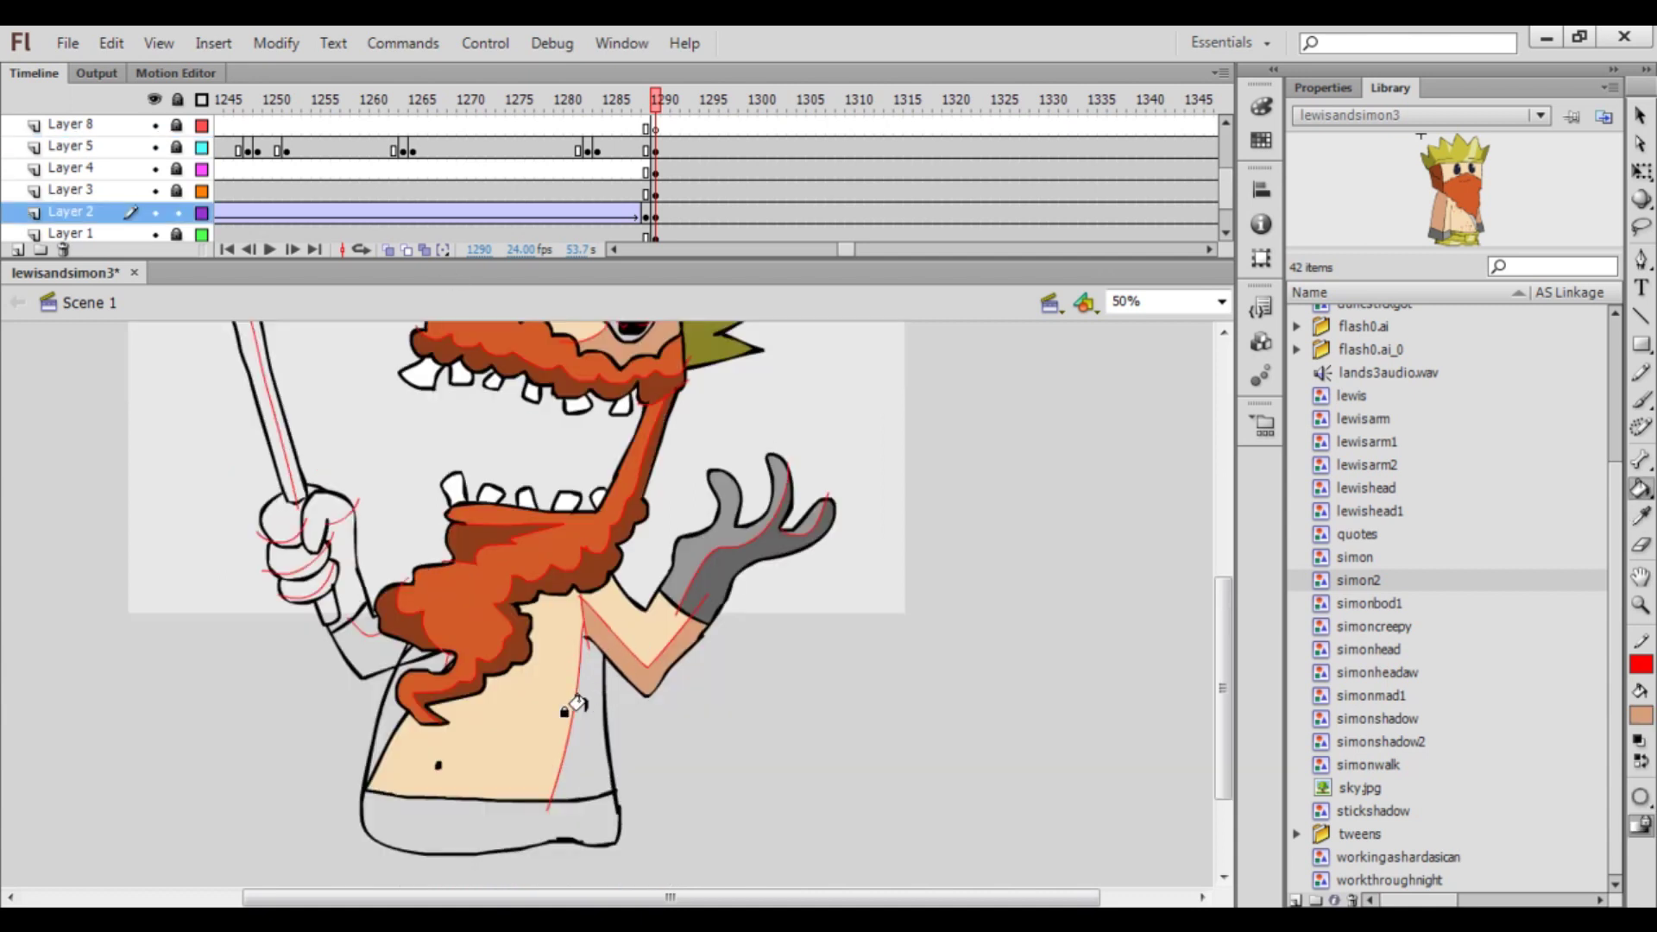
{"action": "left_click", "coordinate": [634, 659]}
{"action": "left_click", "coordinate": [578, 728]}
{"action": "scroll", "coordinate": [534, 686], "scroll_direction": "up", "scroll_amount": 3}
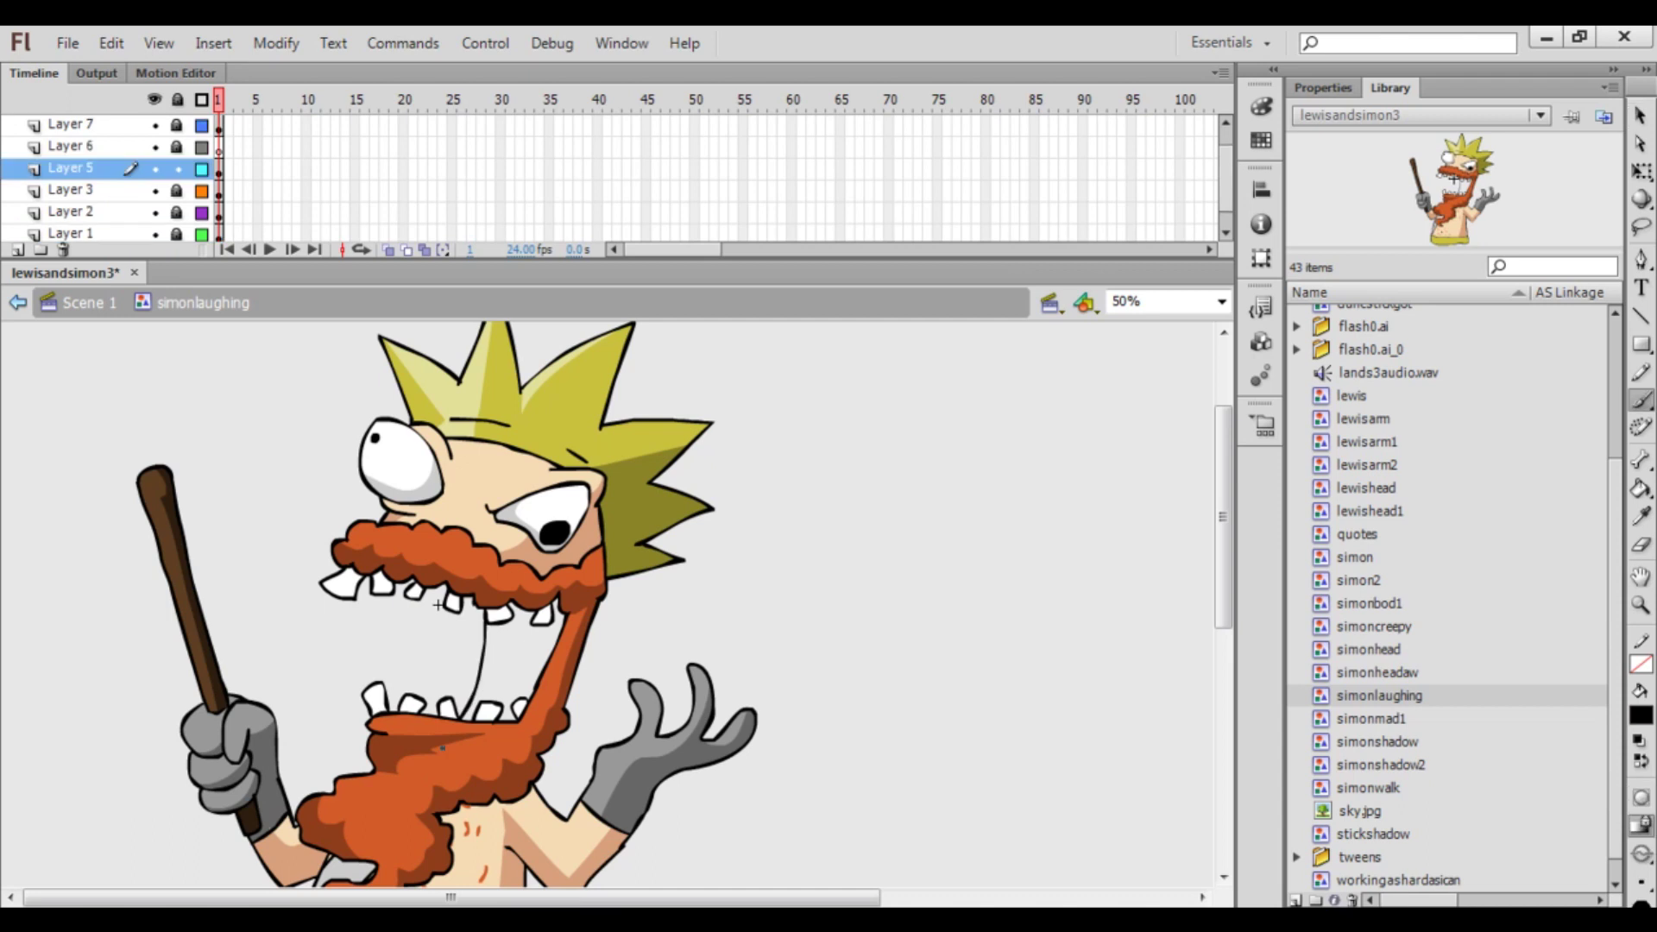
Unlock all layers, convert Layer 8's artwork into a symbol, and return to Scene 1.
{"action": "left_click", "coordinate": [235, 131]}
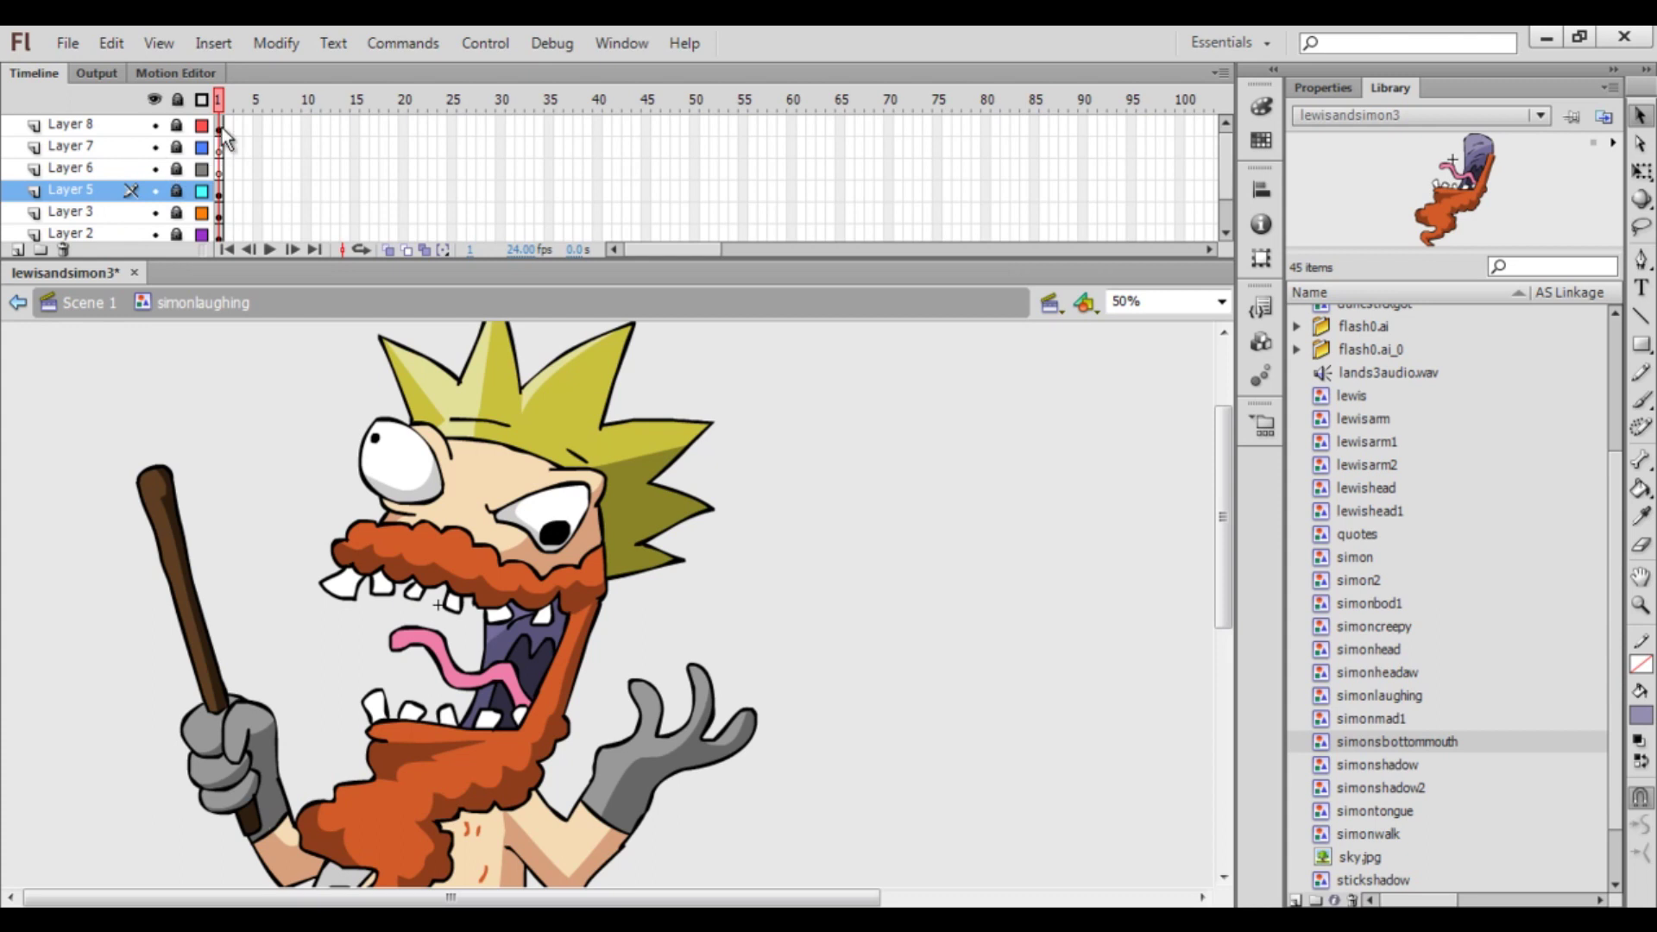
{"action": "left_click", "coordinate": [220, 125]}
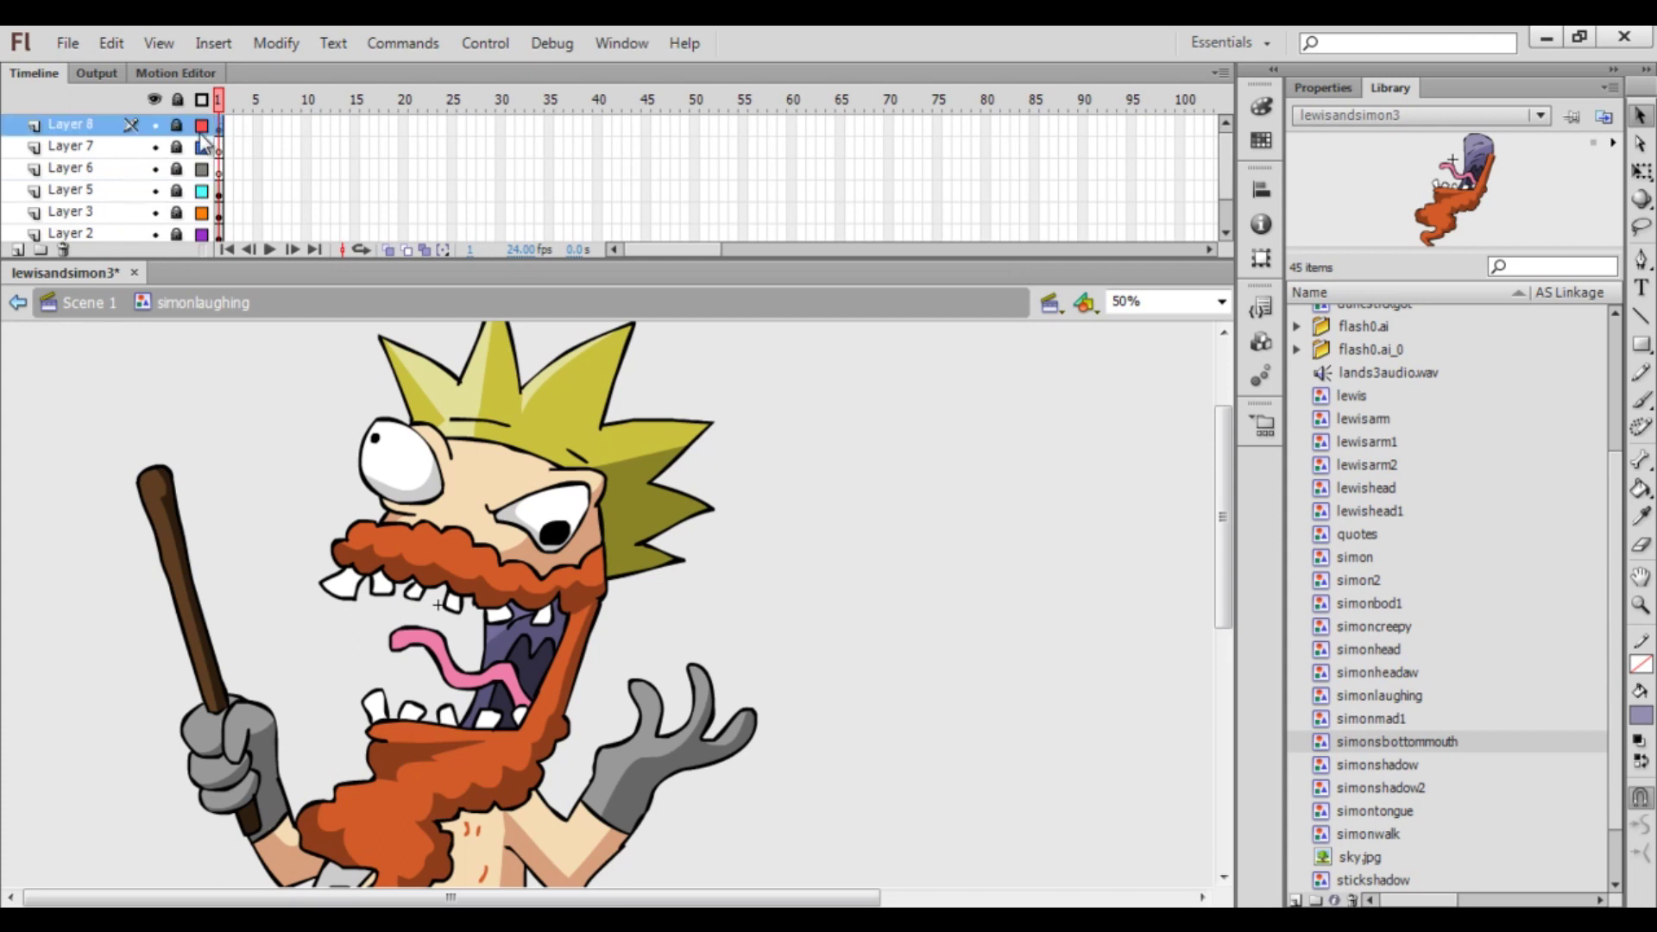
{"action": "left_click", "coordinate": [178, 99]}
{"action": "left_click", "coordinate": [222, 124]}
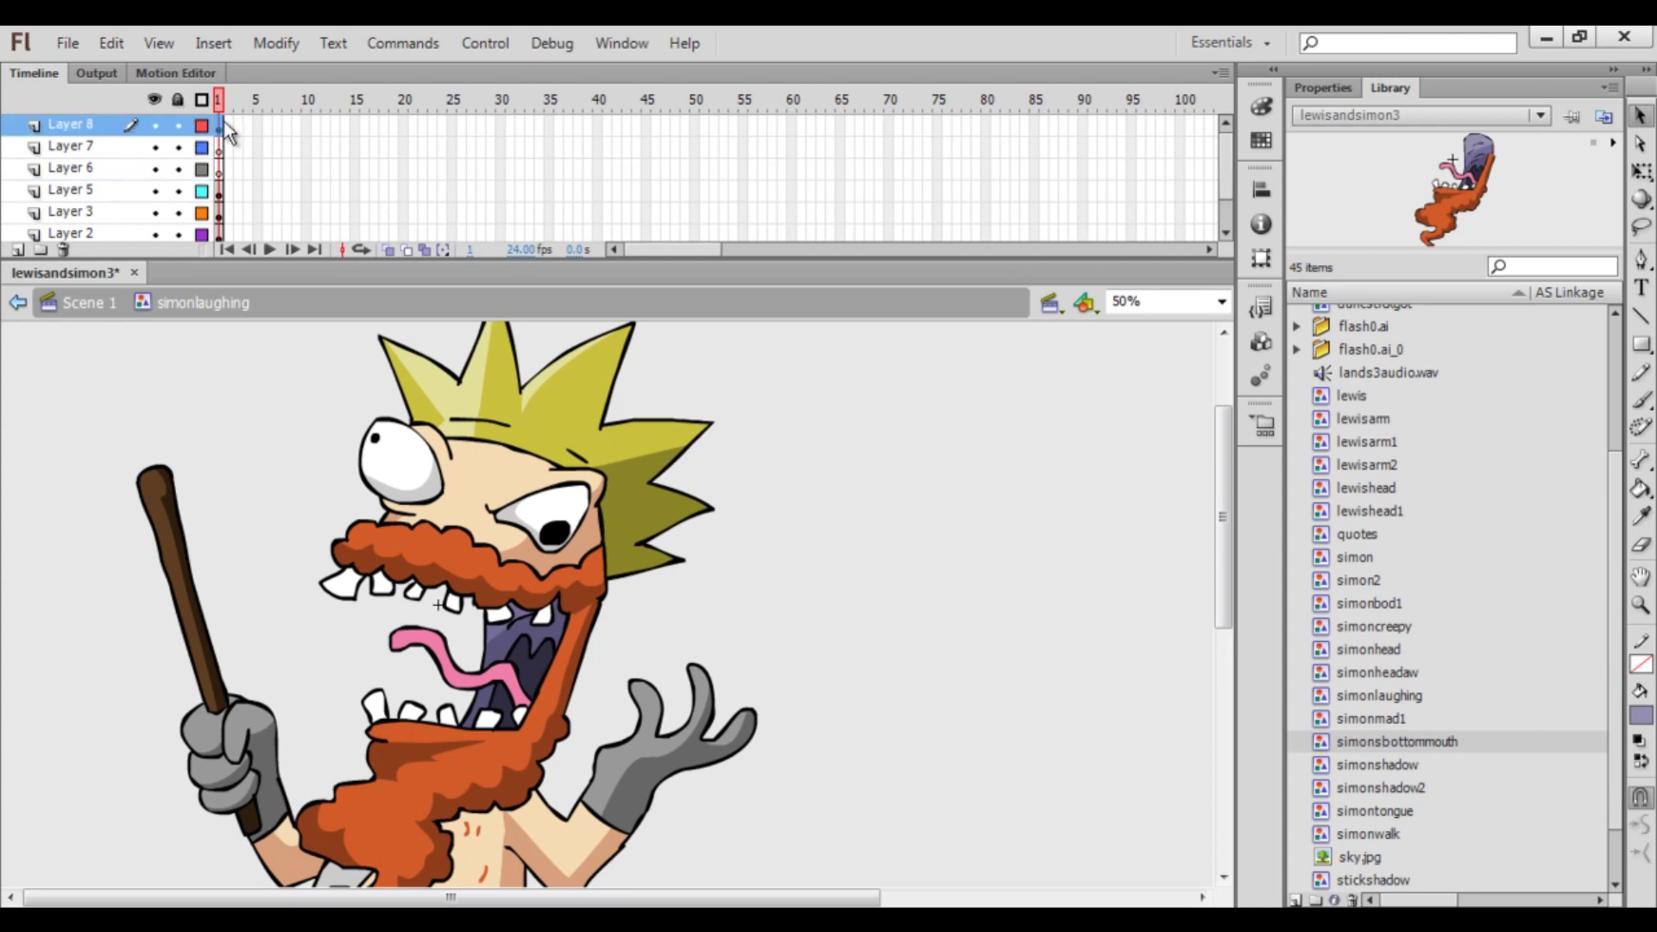
{"action": "left_click", "coordinate": [275, 44]}
{"action": "left_click", "coordinate": [302, 103]}
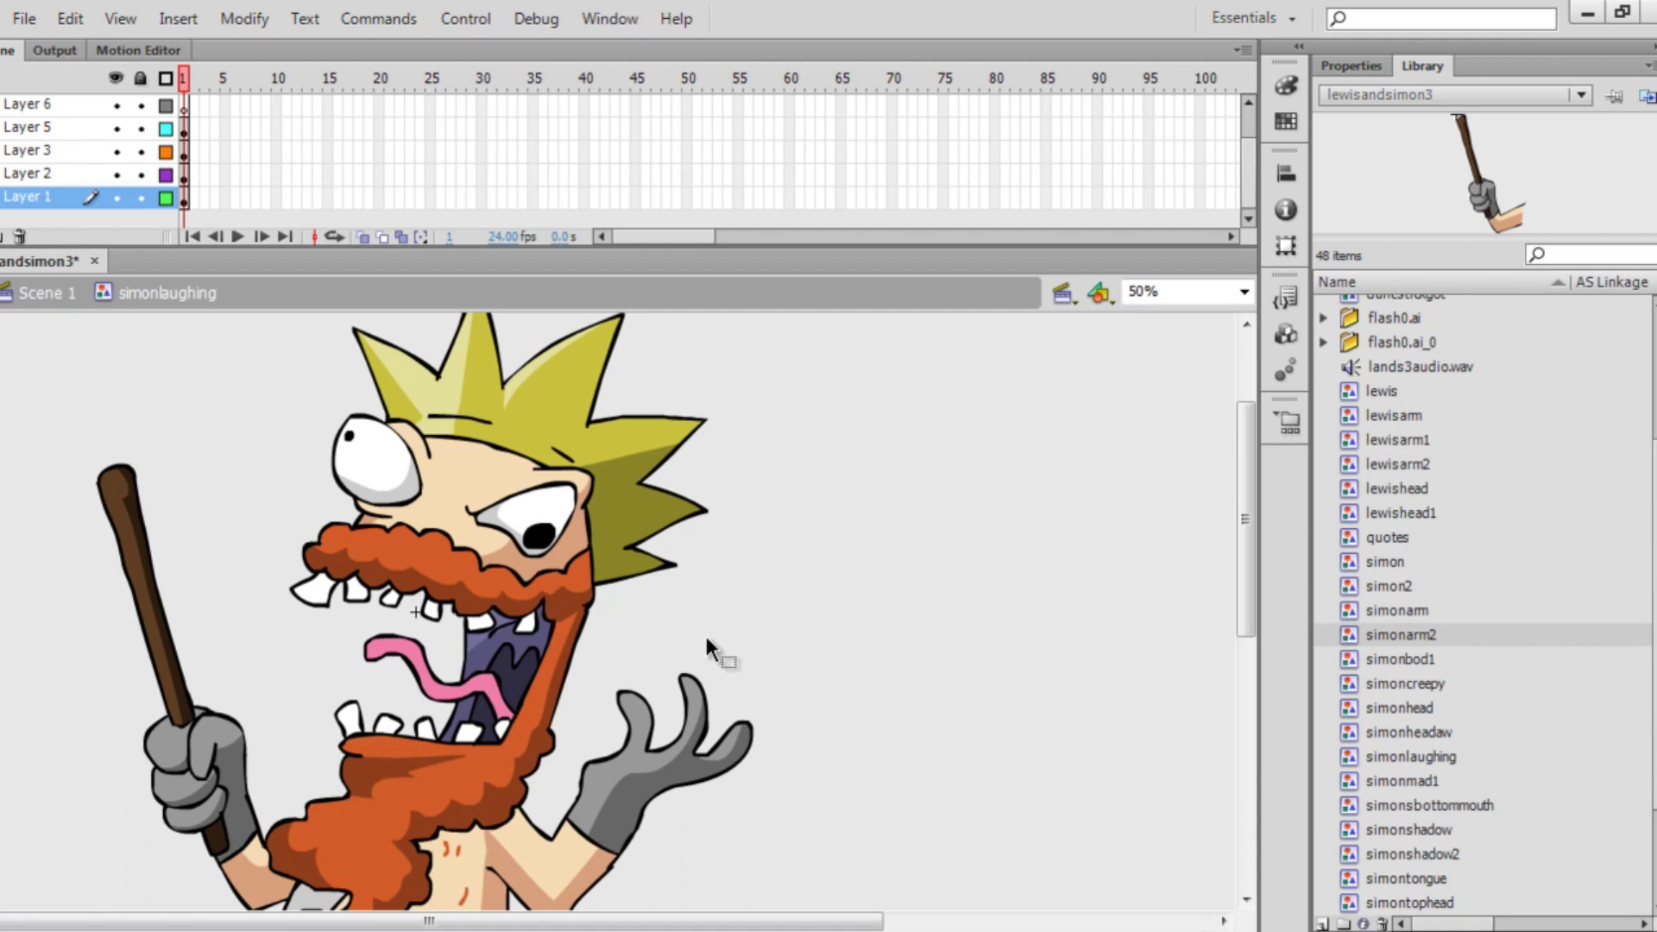
{"action": "key", "text": "ctrl+e"}
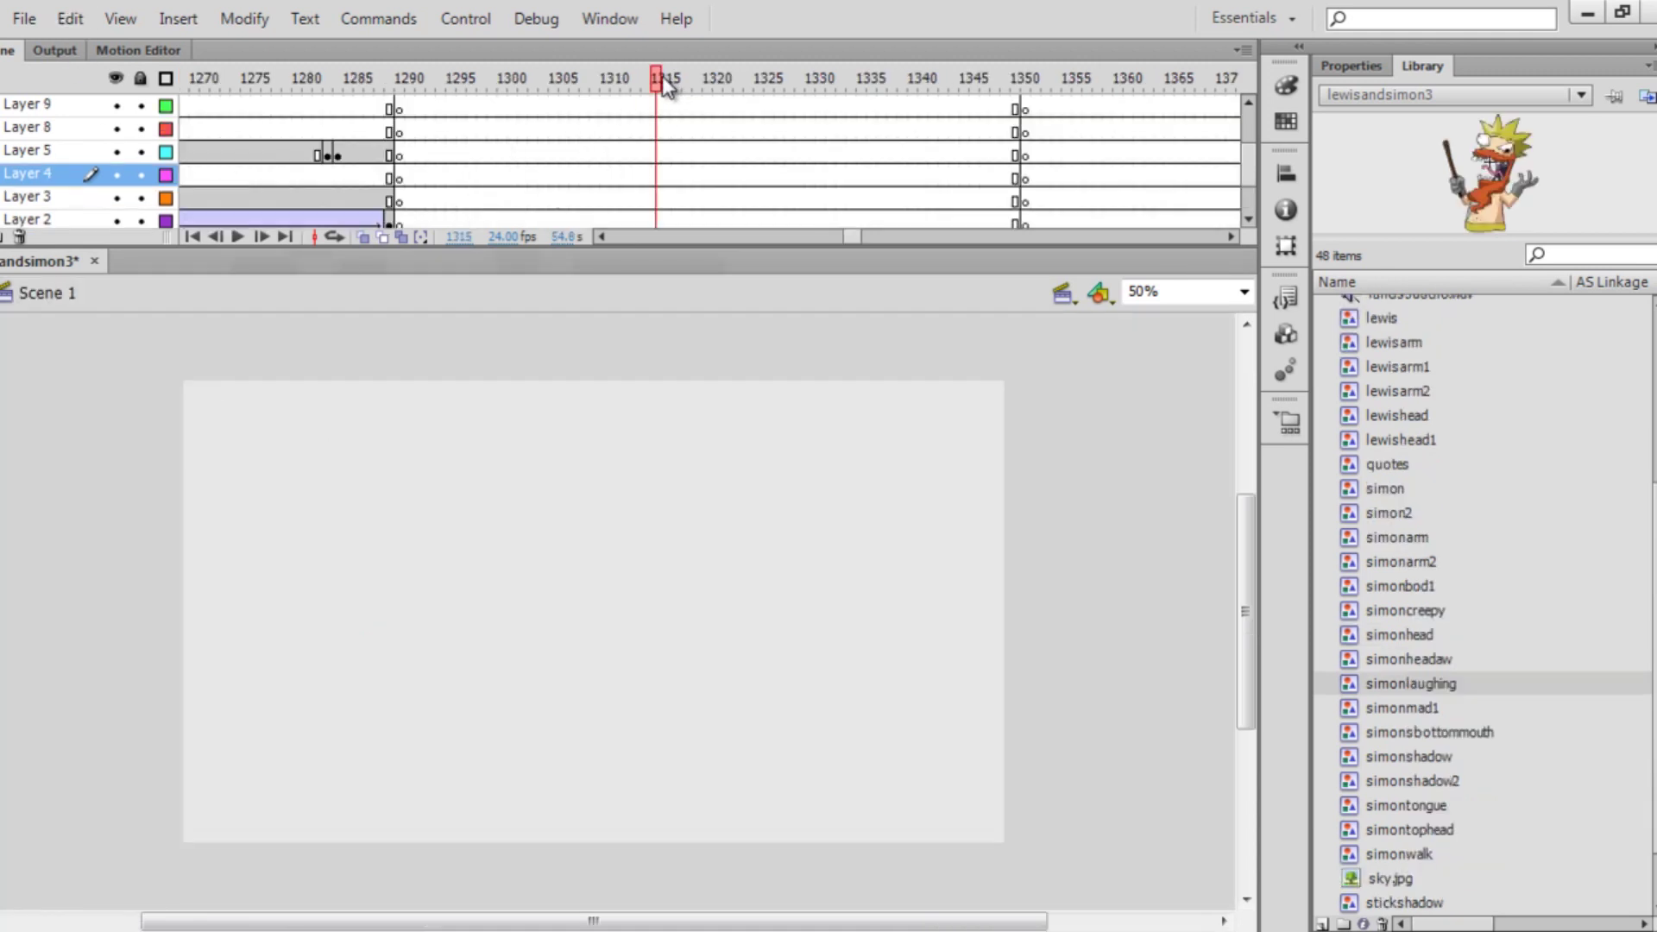
Scrub to the laughing close-up, tilt the head, and classic-tween the head keyframes.
{"action": "left_click", "coordinate": [345, 114]}
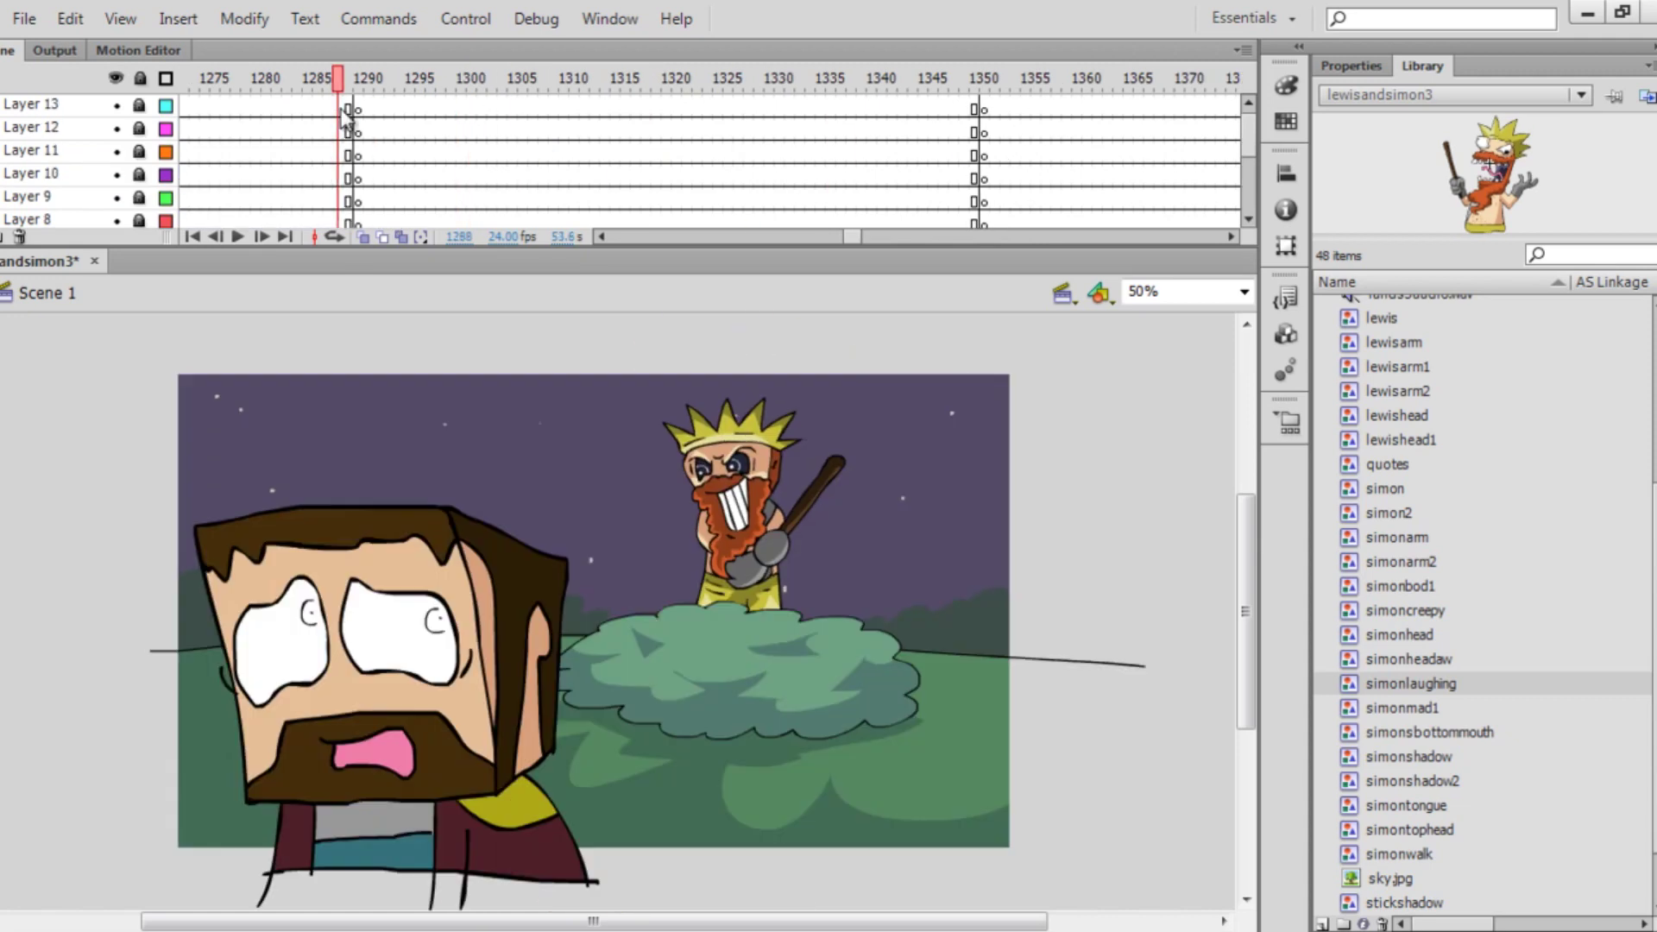
{"action": "left_click_drag", "start_coordinate": [344, 114], "coordinate": [416, 121]}
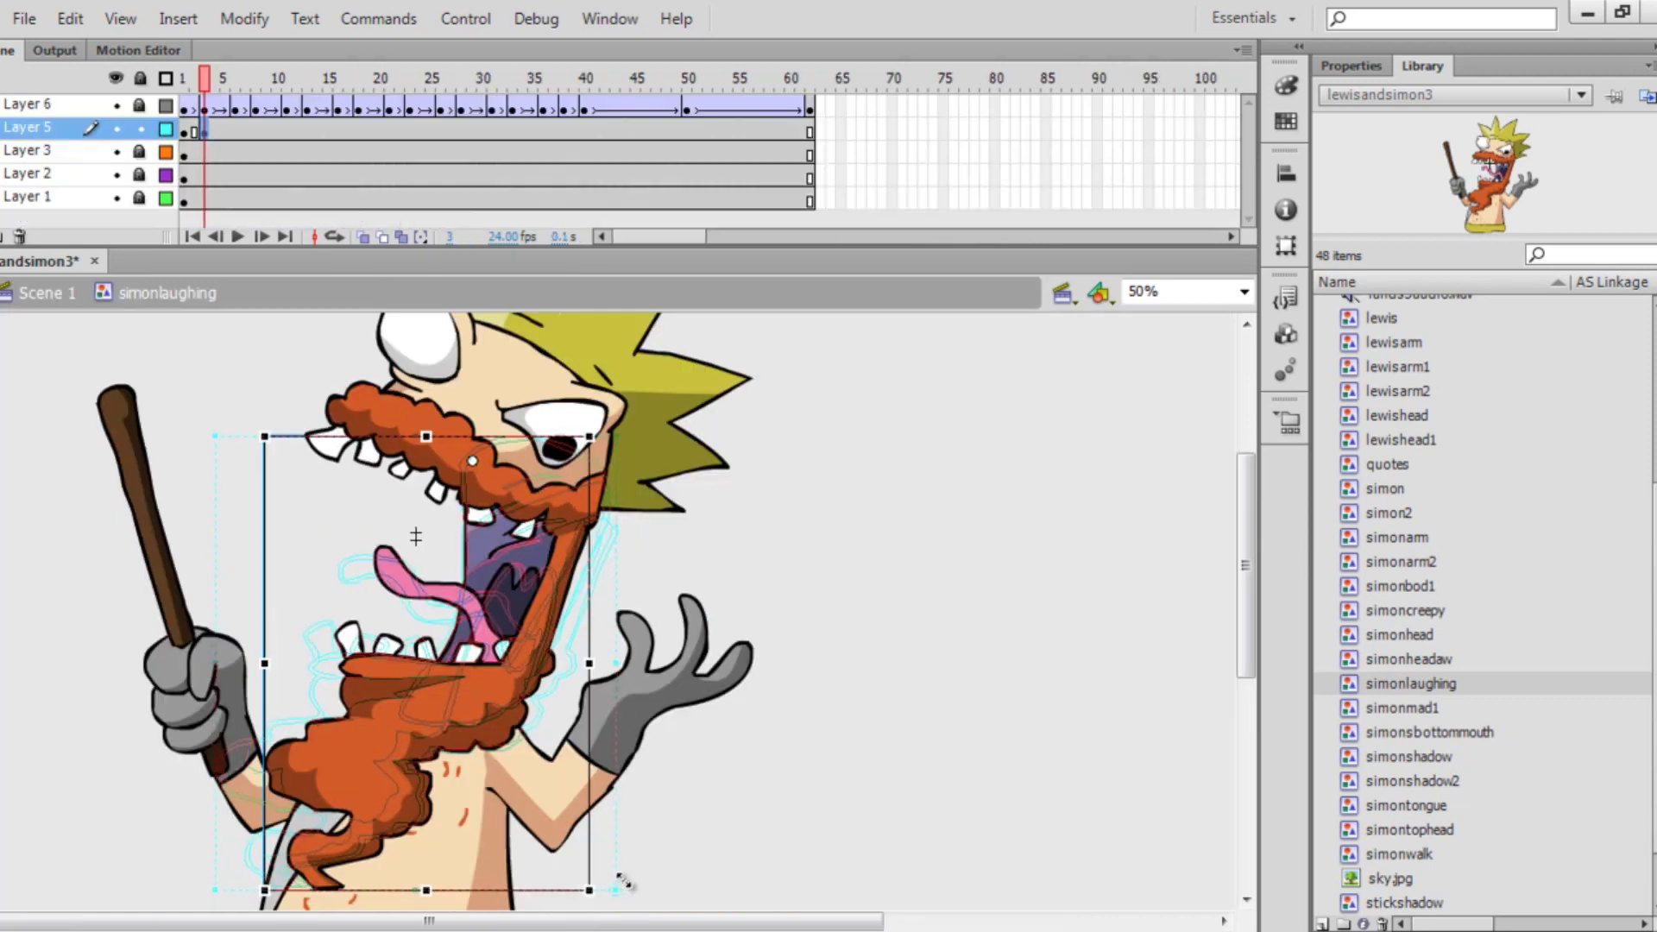
{"action": "left_click_drag", "start_coordinate": [609, 881], "coordinate": [591, 838]}
{"action": "right_click", "coordinate": [576, 127]}
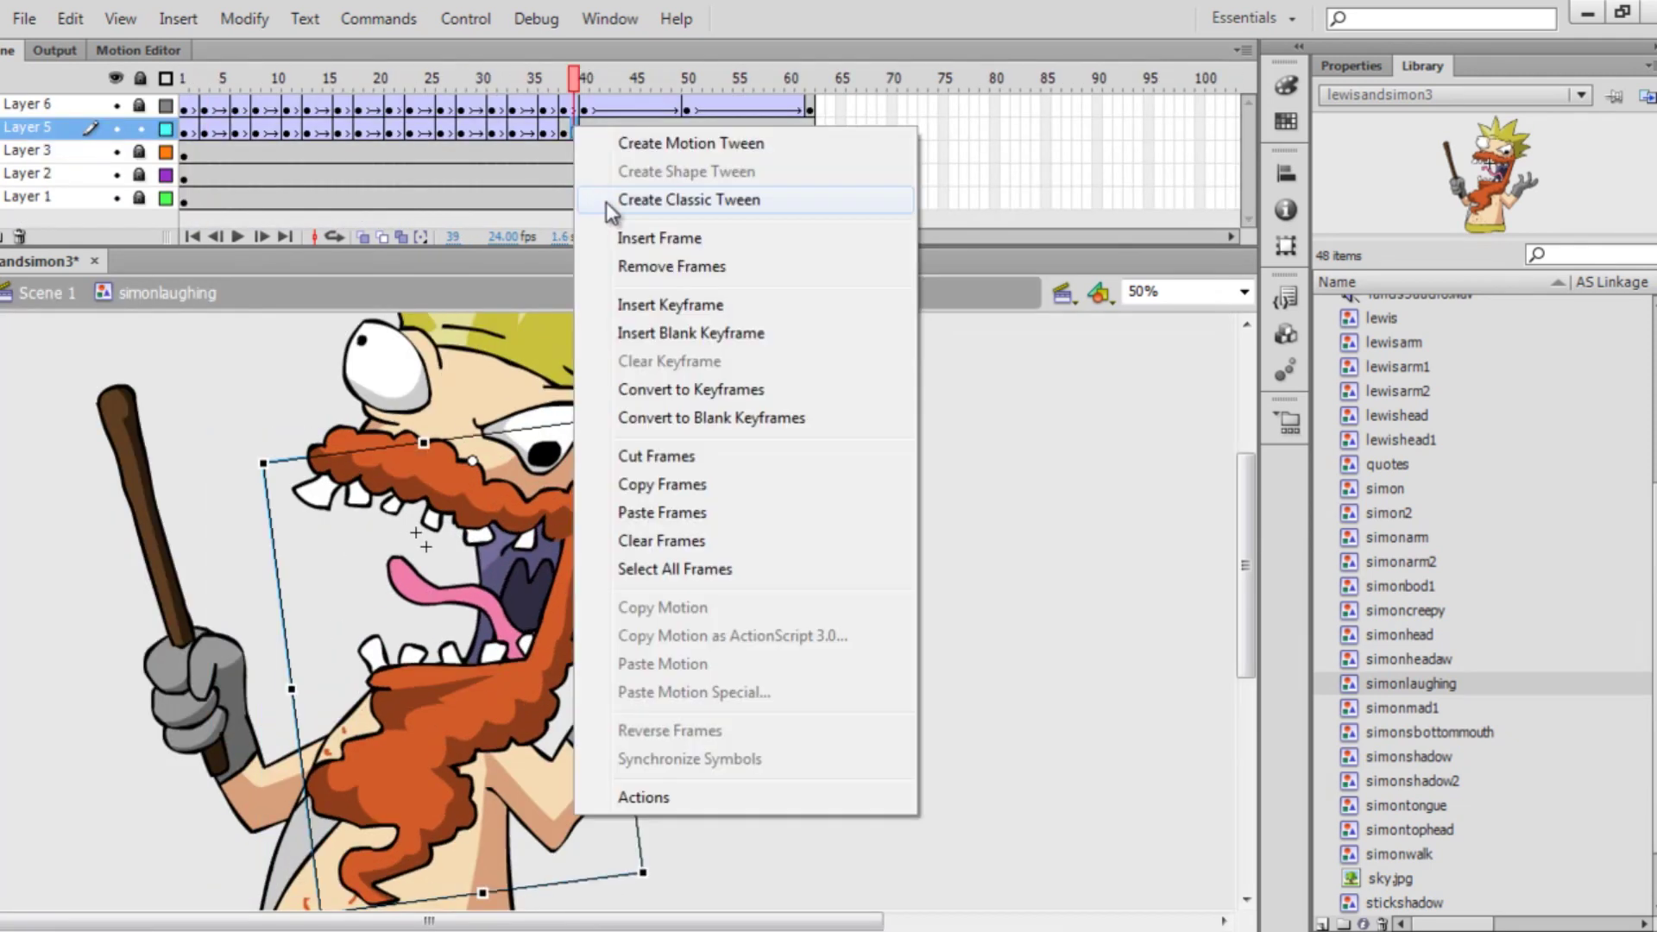
{"action": "left_click", "coordinate": [606, 203]}
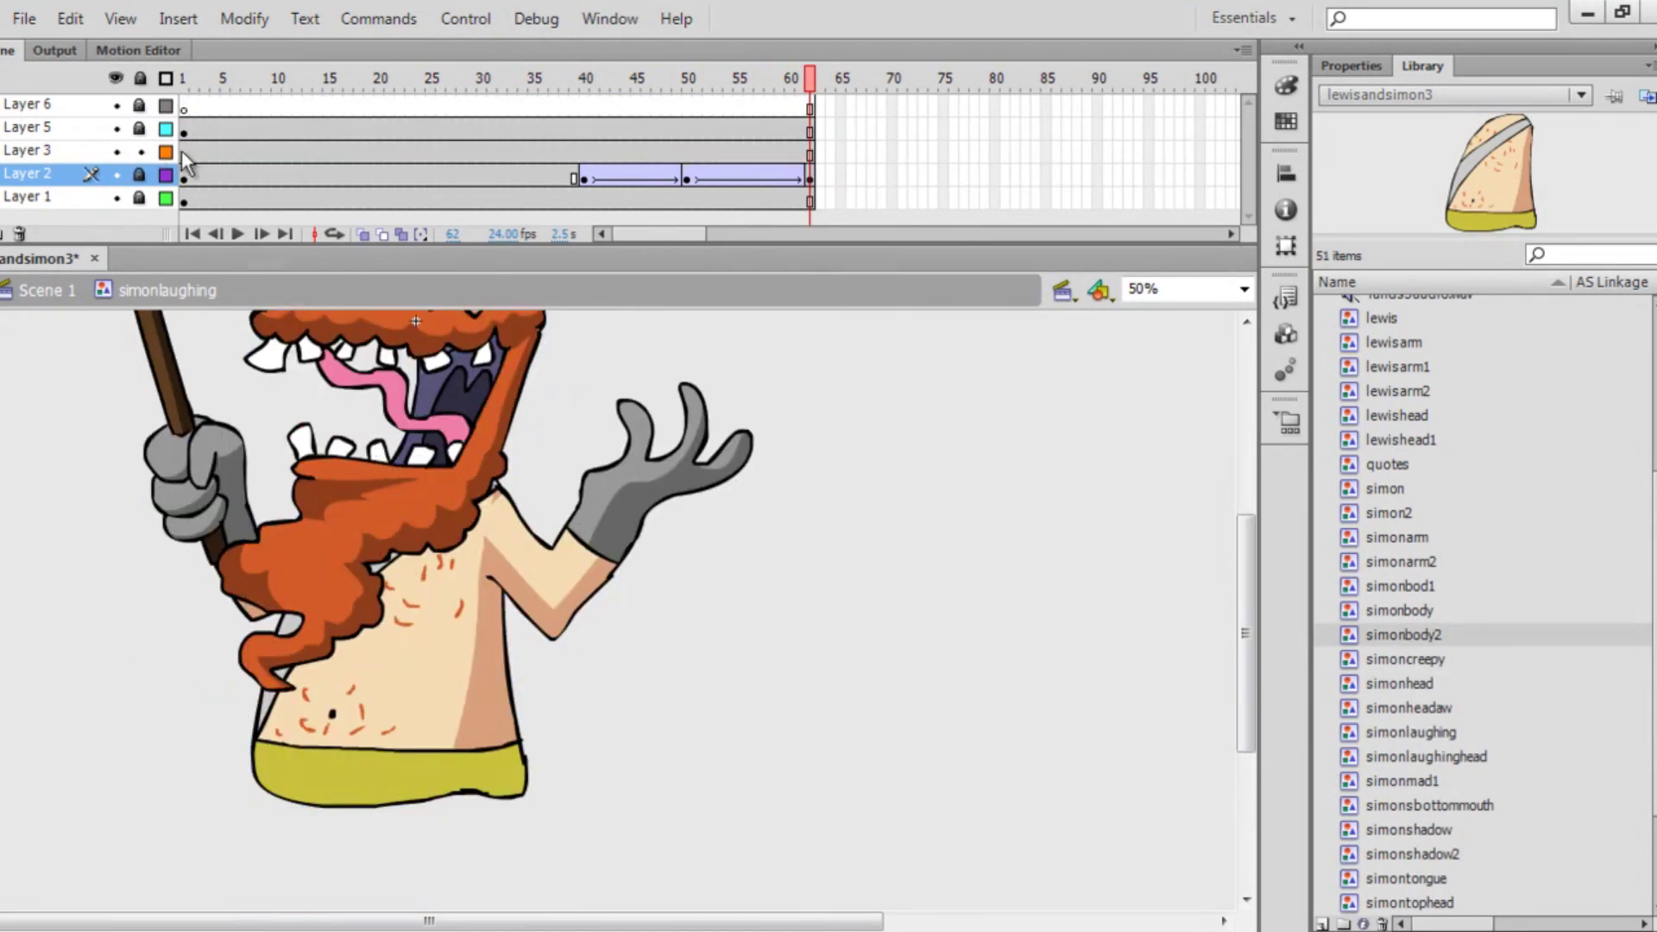
{"action": "left_click", "coordinate": [182, 150]}
{"action": "scroll", "coordinate": [53, 484], "scroll_direction": "up", "scroll_amount": 2}
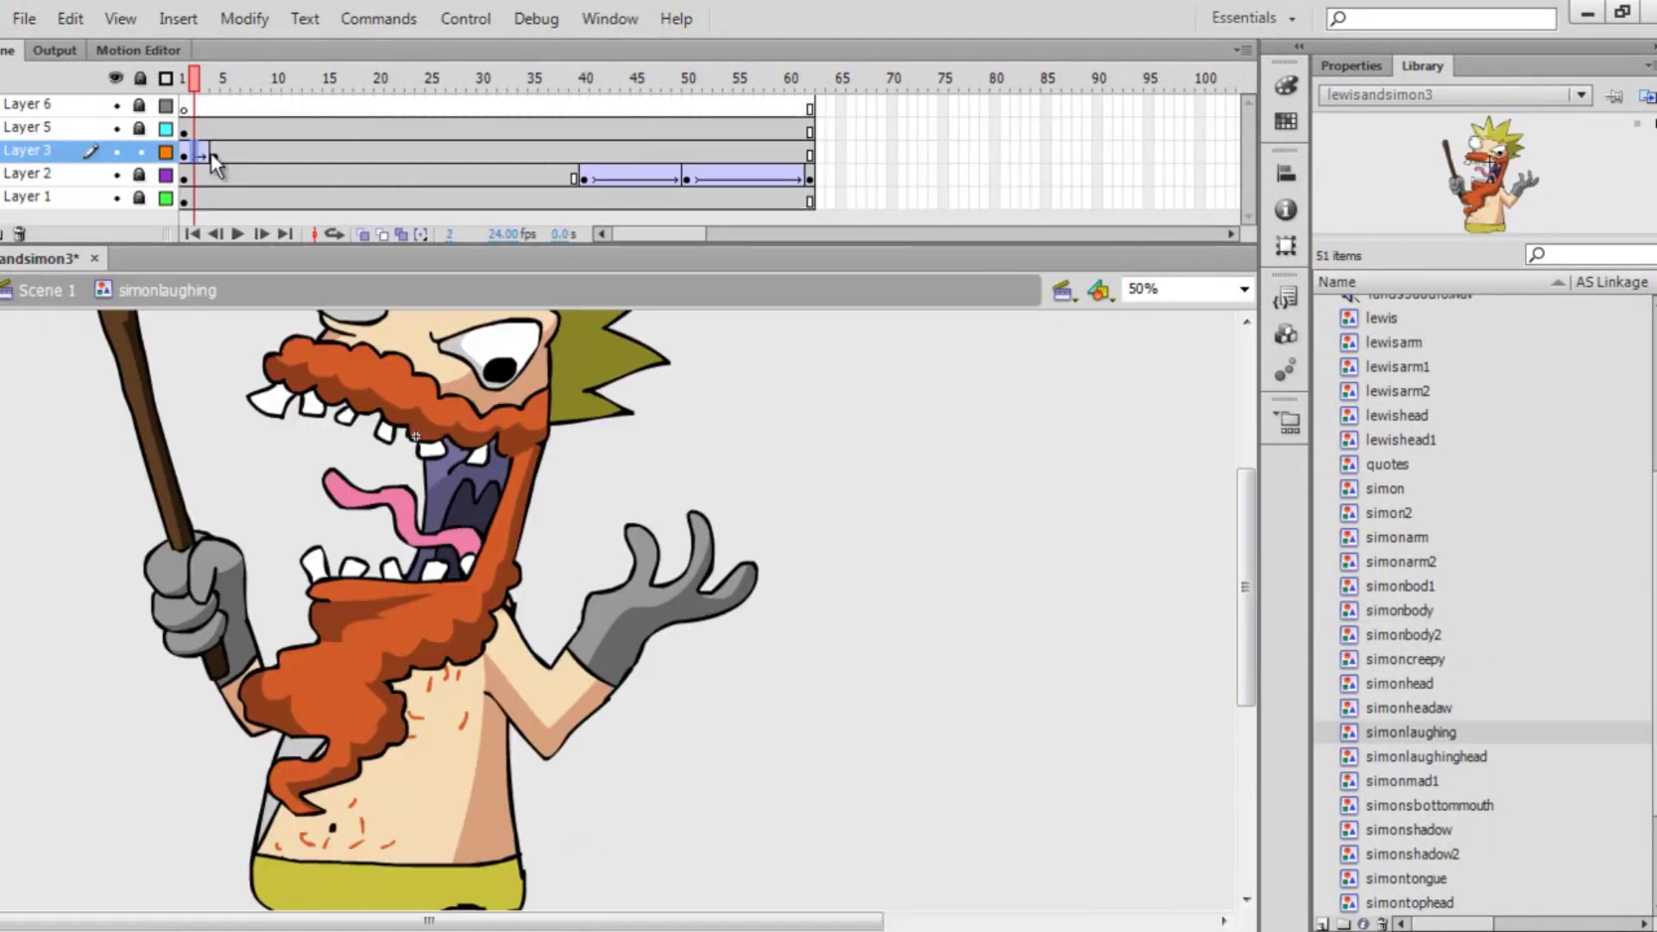
Copy the arm's first jitter frames and paste them at frame 5 and further along.
{"action": "left_click", "coordinate": [190, 151]}
{"action": "right_click", "coordinate": [189, 150]}
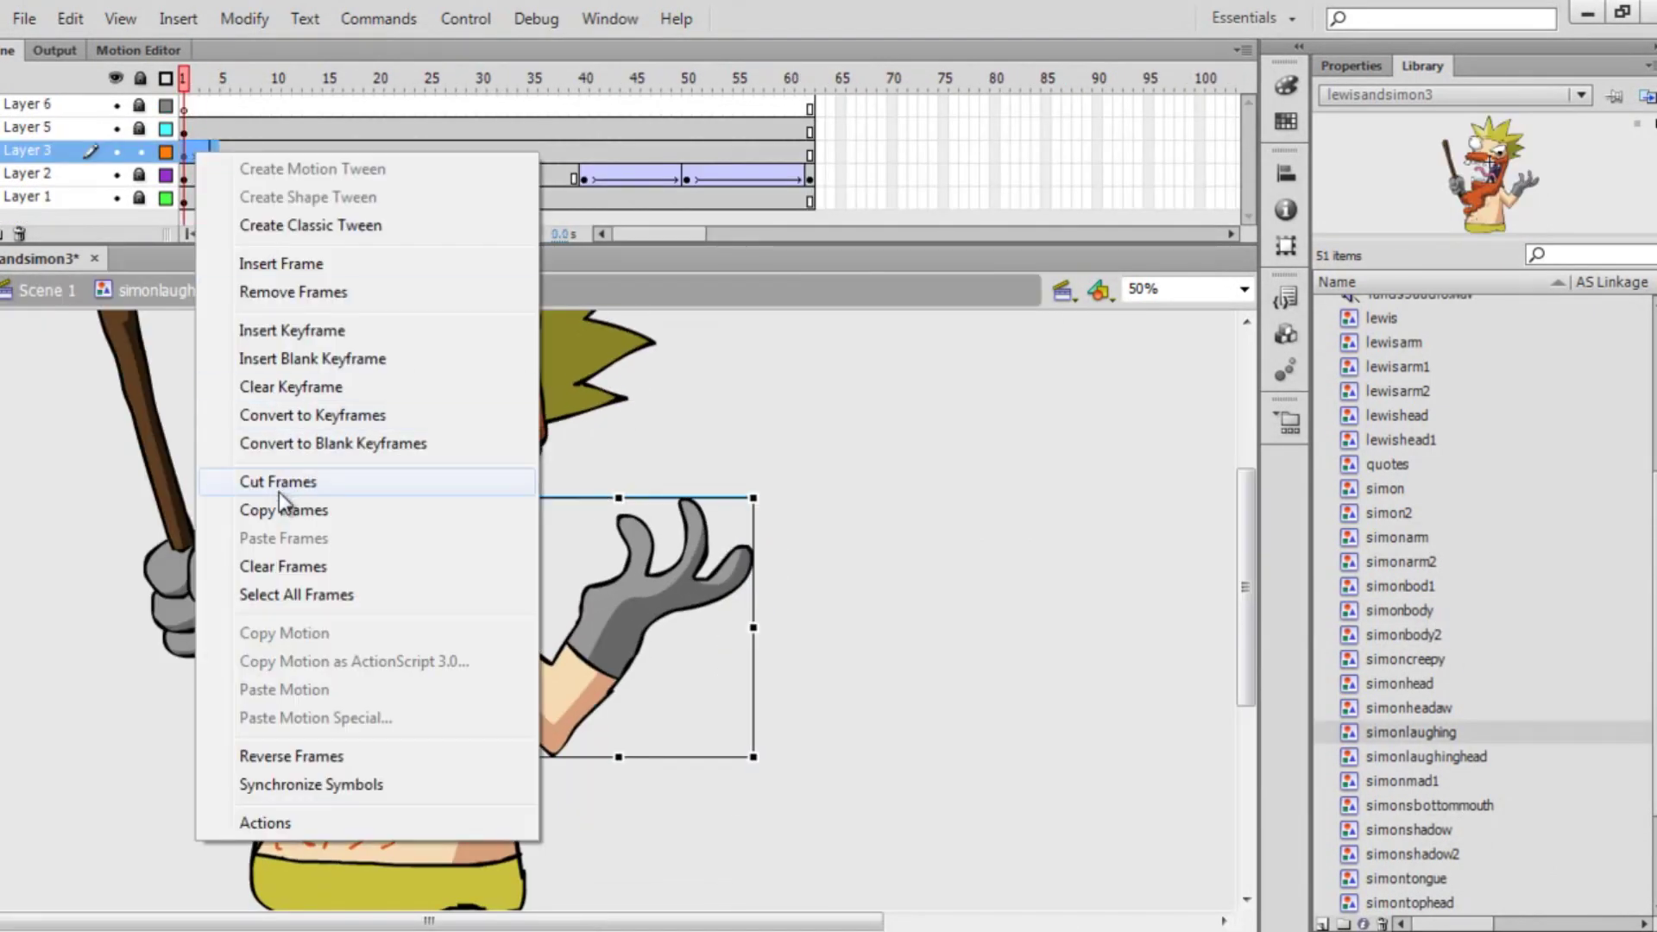
{"action": "left_click", "coordinate": [311, 509]}
{"action": "left_click", "coordinate": [224, 152]}
{"action": "right_click", "coordinate": [225, 152]}
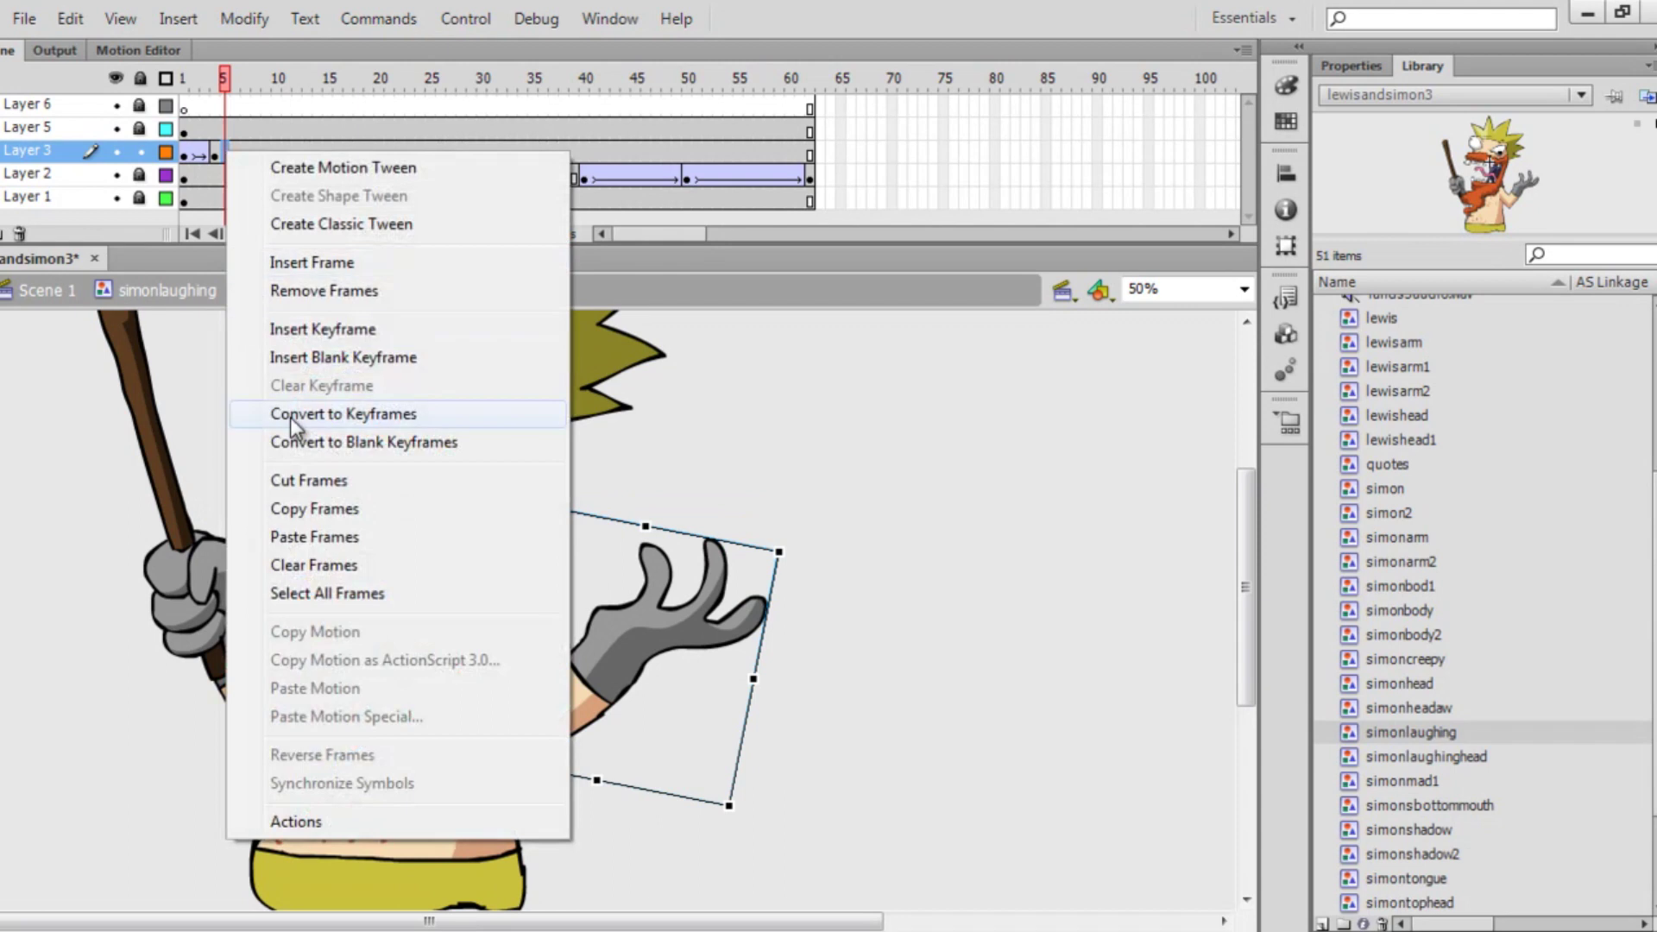
{"action": "left_click", "coordinate": [311, 536]}
{"action": "left_click", "coordinate": [492, 154]}
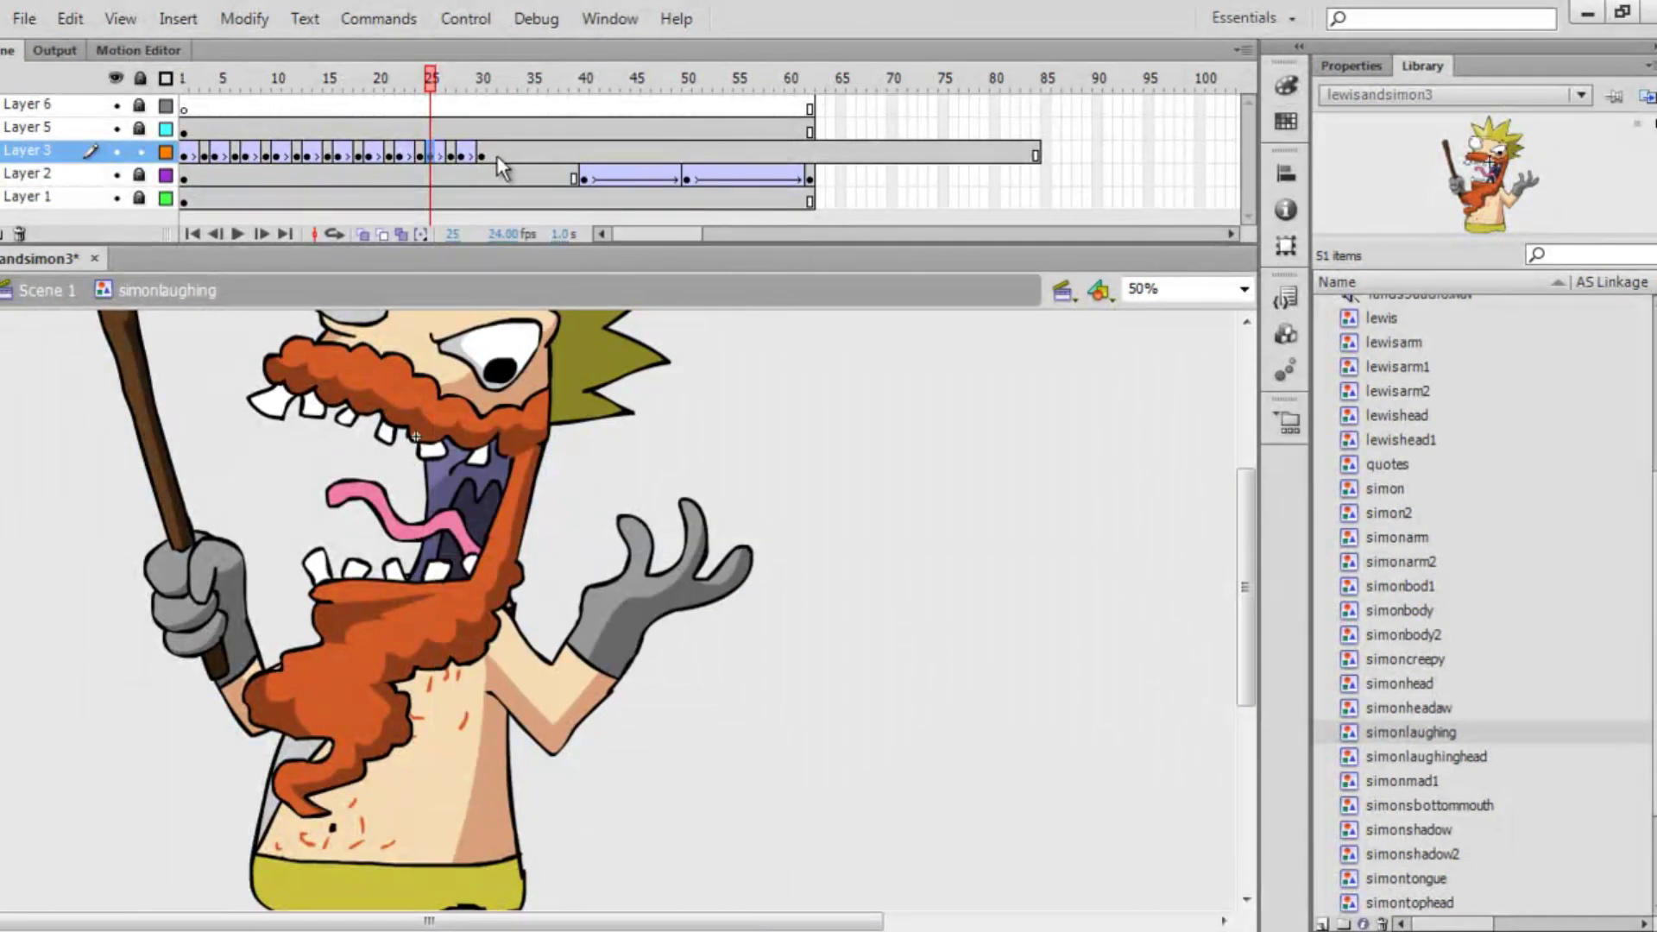
{"action": "right_click", "coordinate": [492, 152]}
{"action": "left_click", "coordinate": [543, 541]}
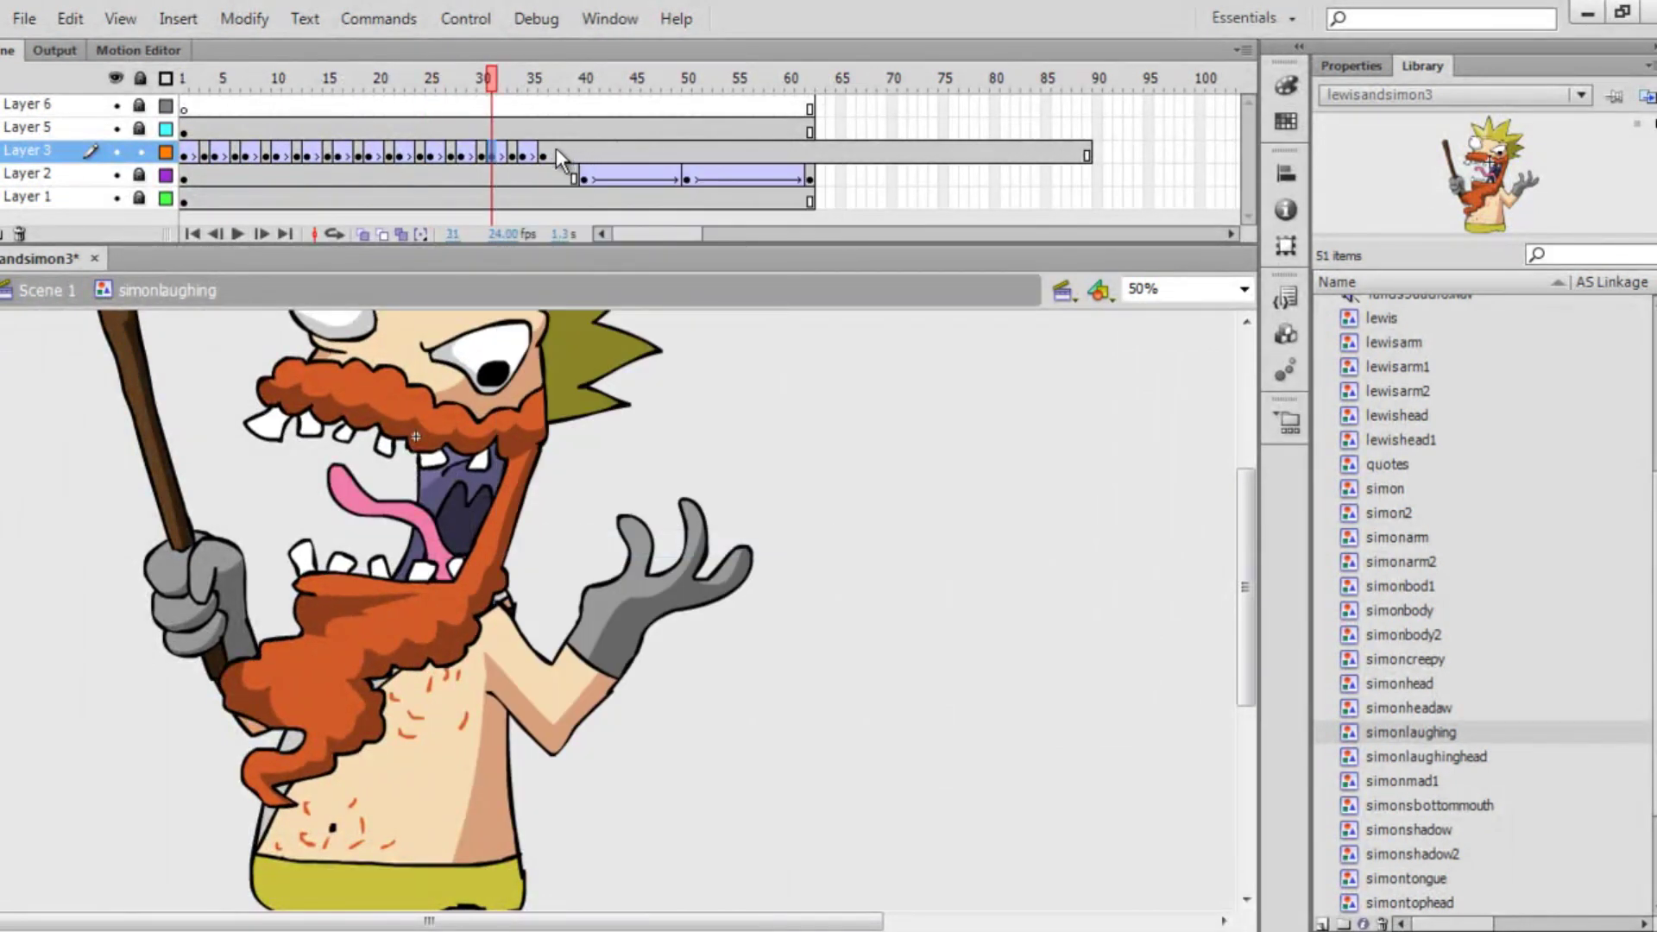
Add a frame-50 keyframe with the arm rotated, classic-tween it, and preview the motion.
{"action": "left_click", "coordinate": [687, 152]}
{"action": "key", "text": "F6"}
{"action": "left_click_drag", "start_coordinate": [807, 537], "coordinate": [821, 669]}
{"action": "left_click", "coordinate": [616, 154]}
{"action": "right_click", "coordinate": [620, 155]}
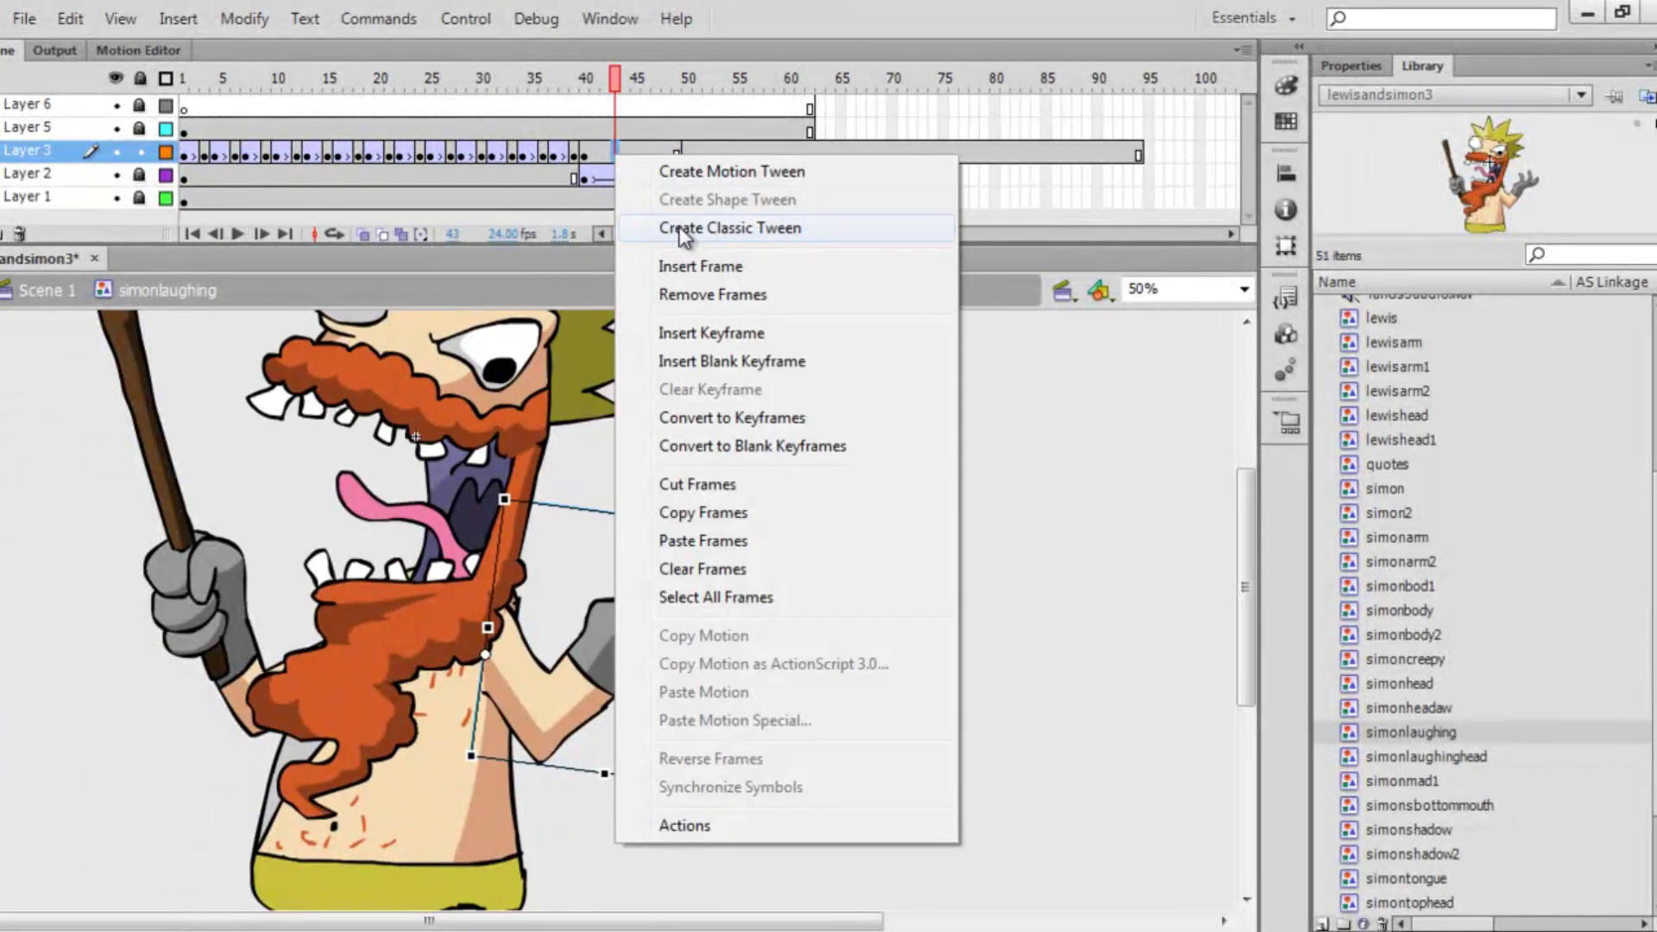
{"action": "left_click", "coordinate": [681, 230]}
{"action": "left_click_drag", "start_coordinate": [602, 86], "coordinate": [294, 213]}
{"action": "left_click", "coordinate": [240, 232]}
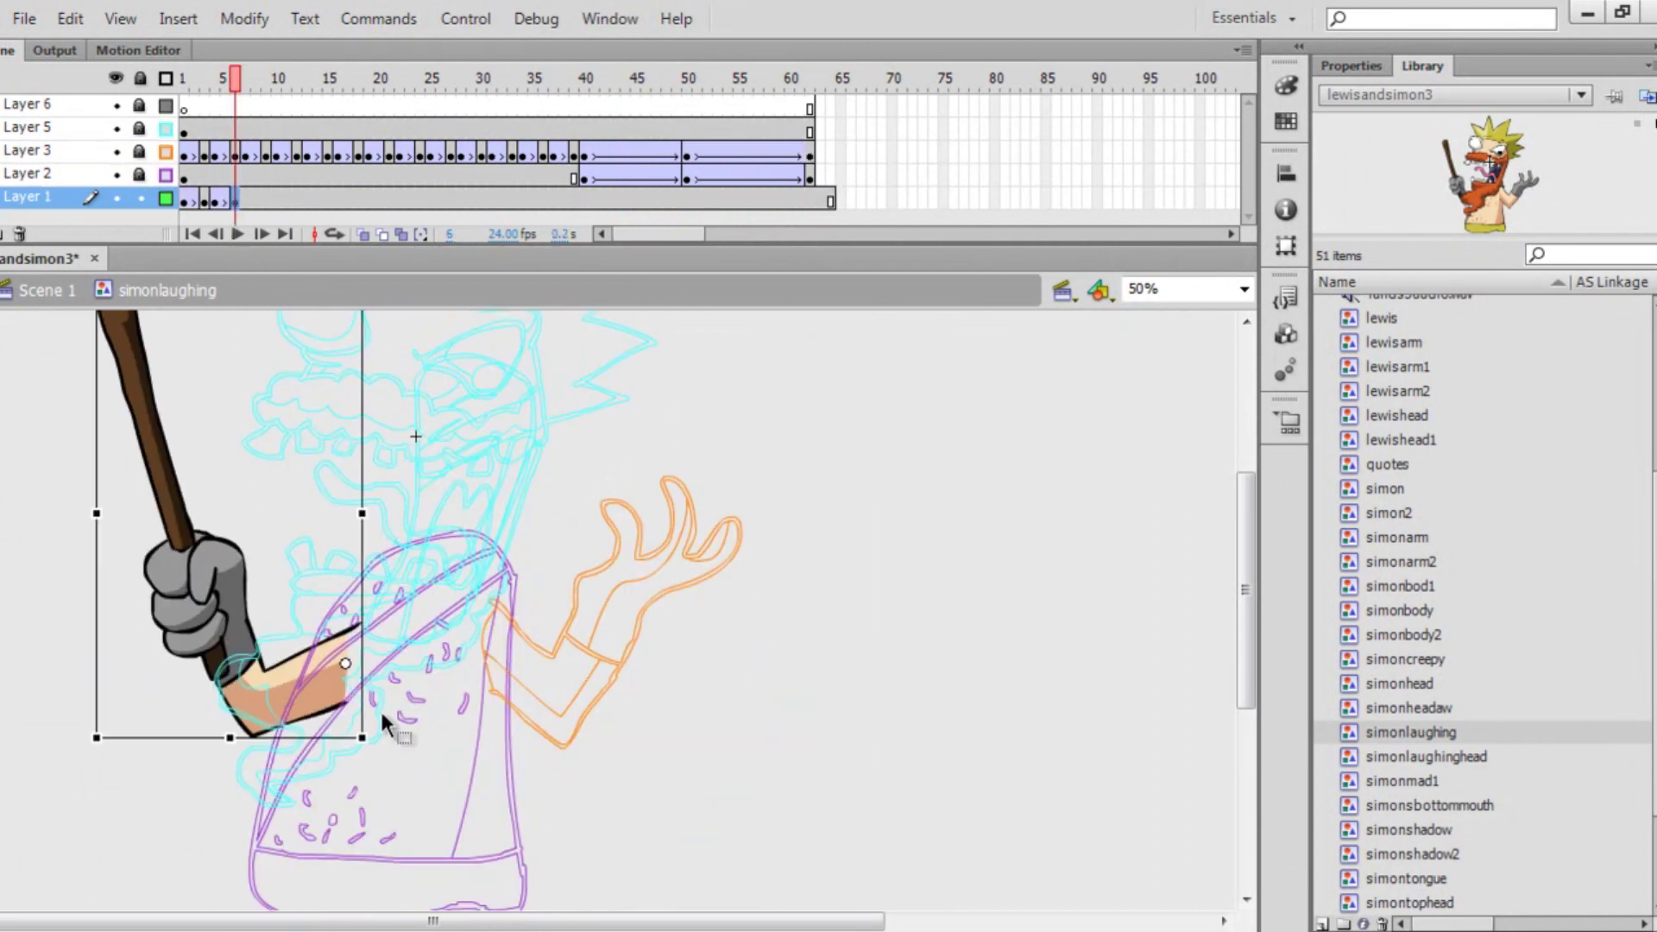
{"action": "key", "text": "ctrl+1"}
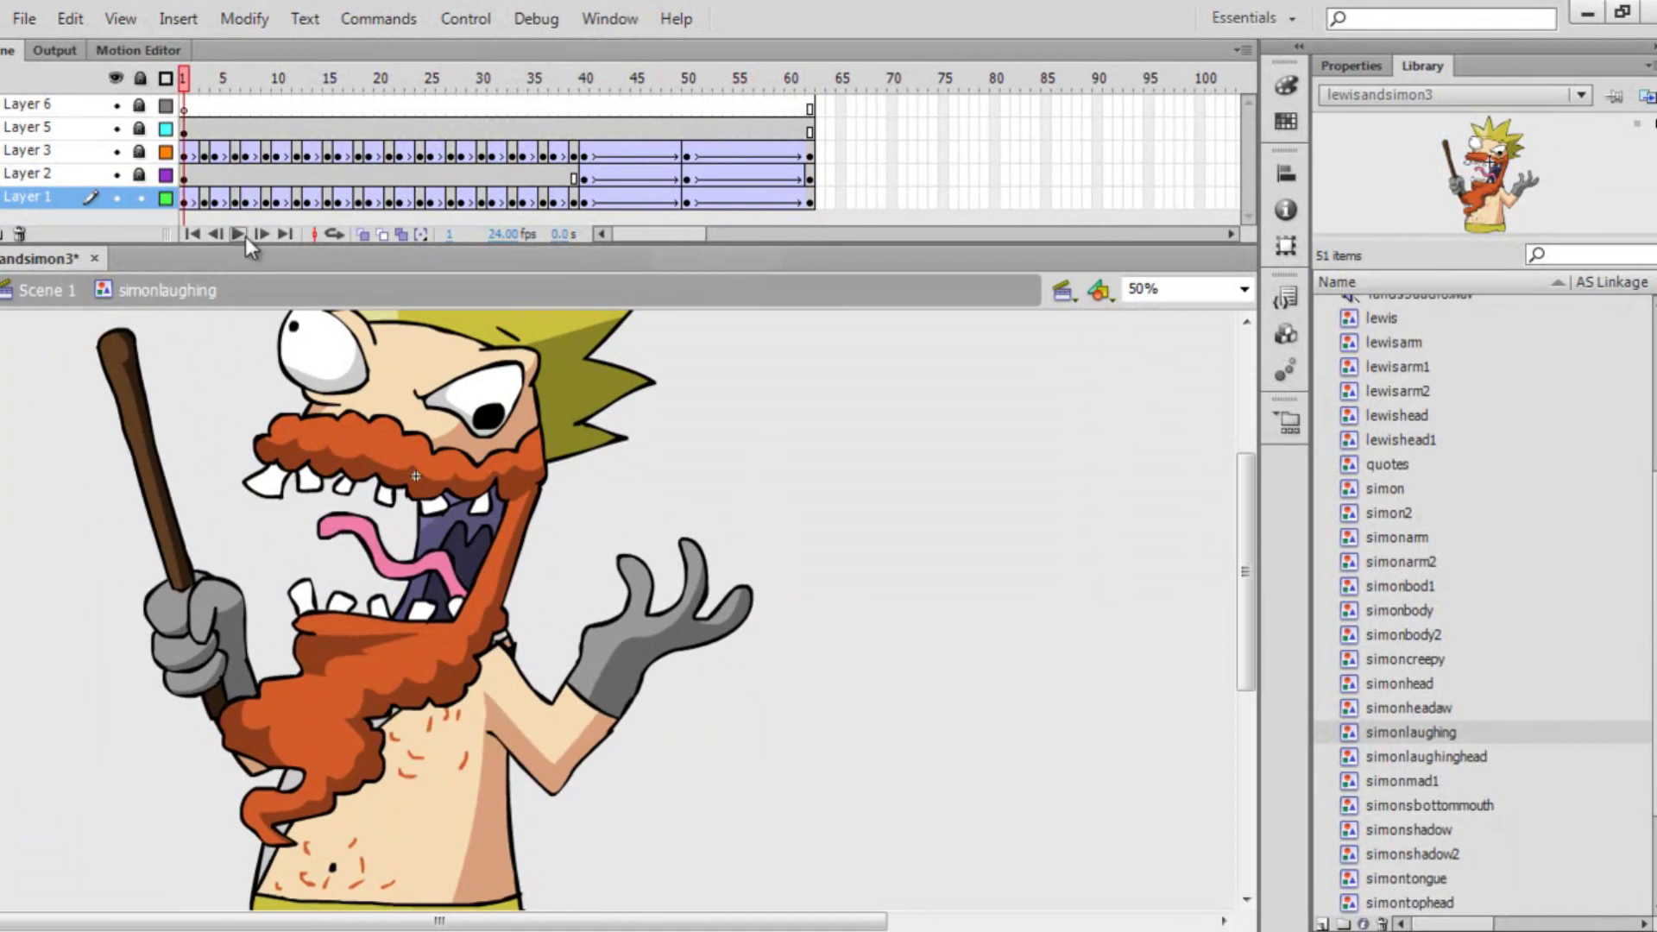
Rotate and shift the character at keyframe 1350, then create graphic symbol siezuremaker3000.
{"action": "left_click", "coordinate": [240, 232]}
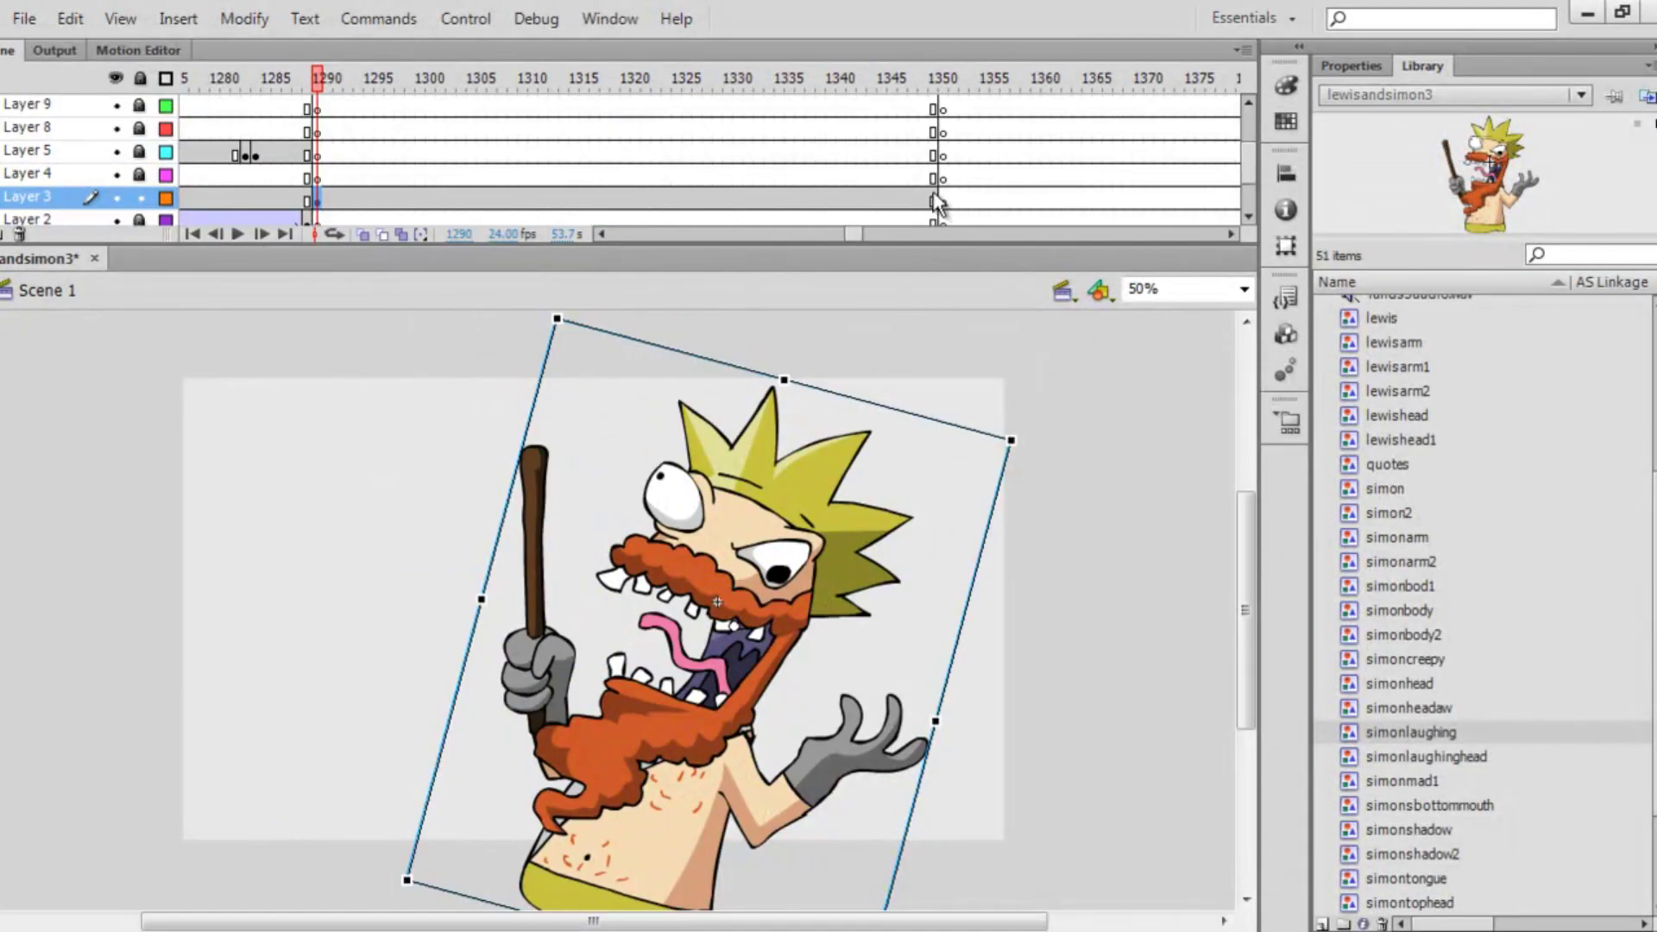
{"action": "left_click", "coordinate": [934, 201]}
{"action": "left_click_drag", "start_coordinate": [1150, 343], "coordinate": [855, 443]}
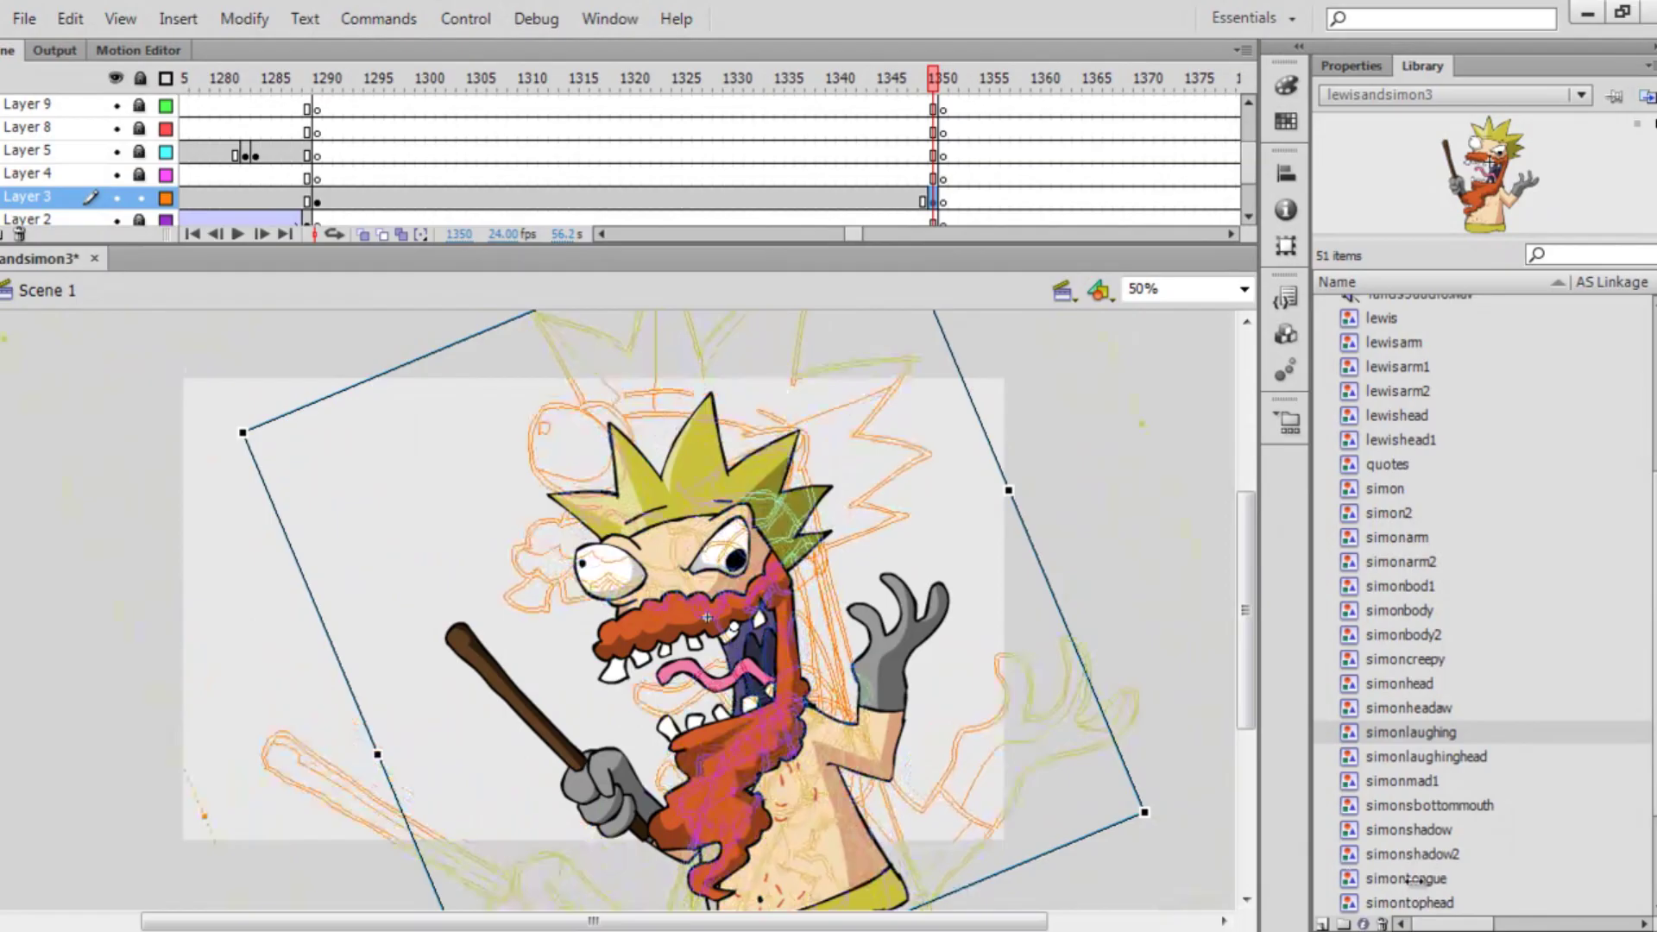
{"action": "left_click_drag", "start_coordinate": [770, 703], "coordinate": [667, 654]}
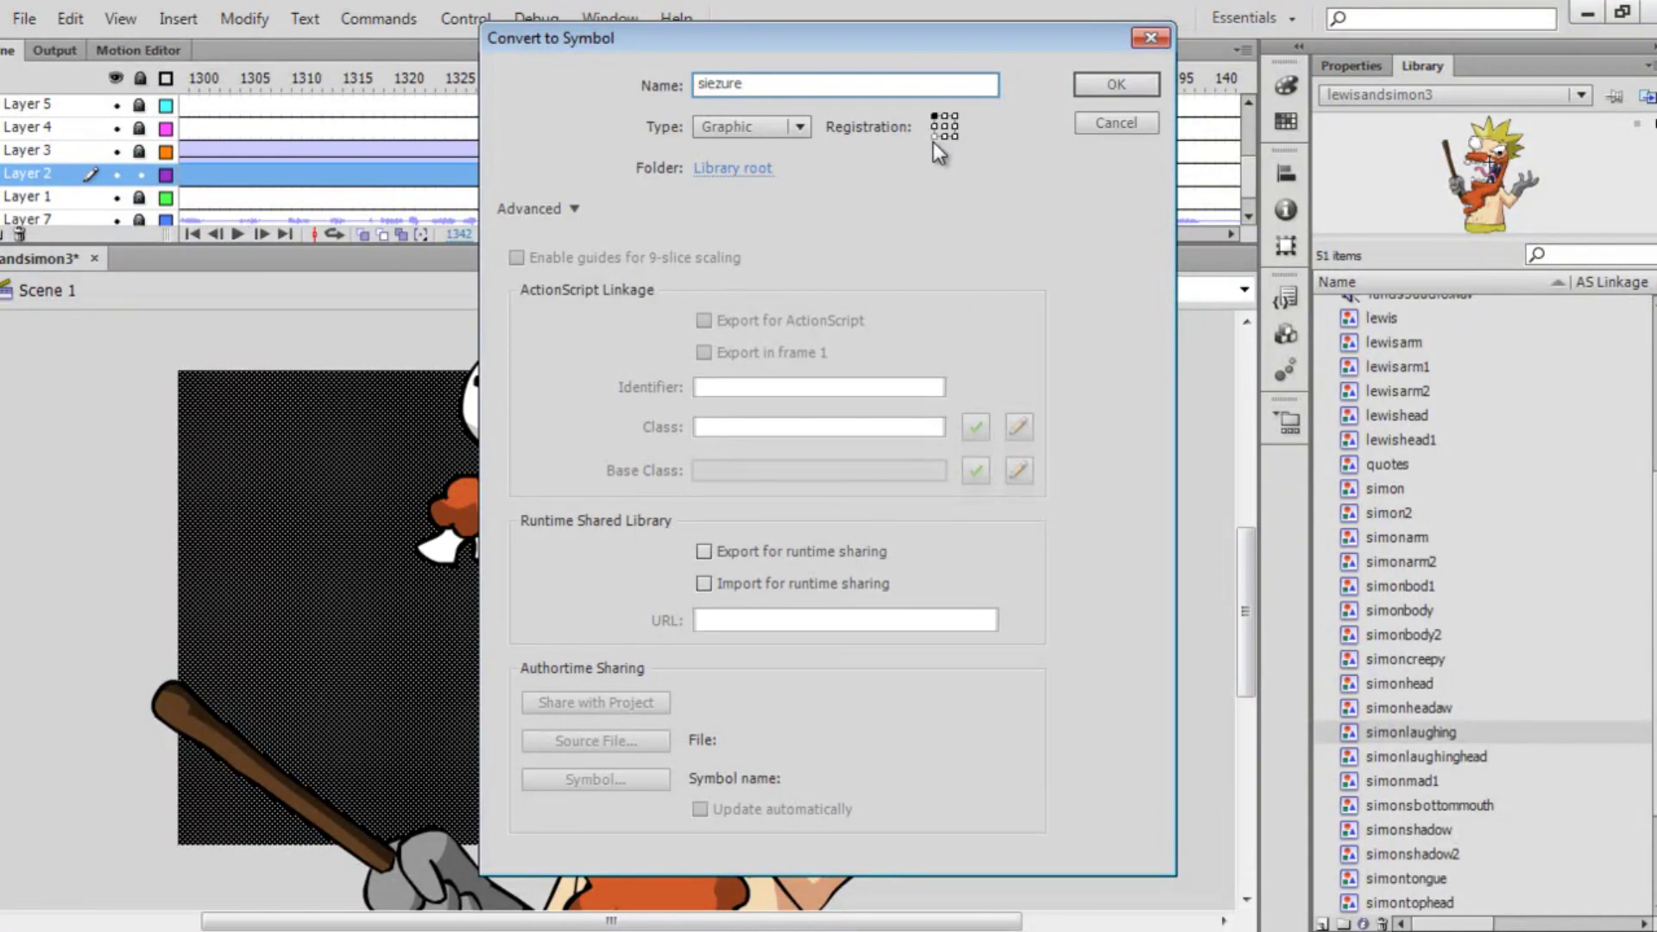
{"action": "type", "text": "maker3000"}
{"action": "key", "text": "Return"}
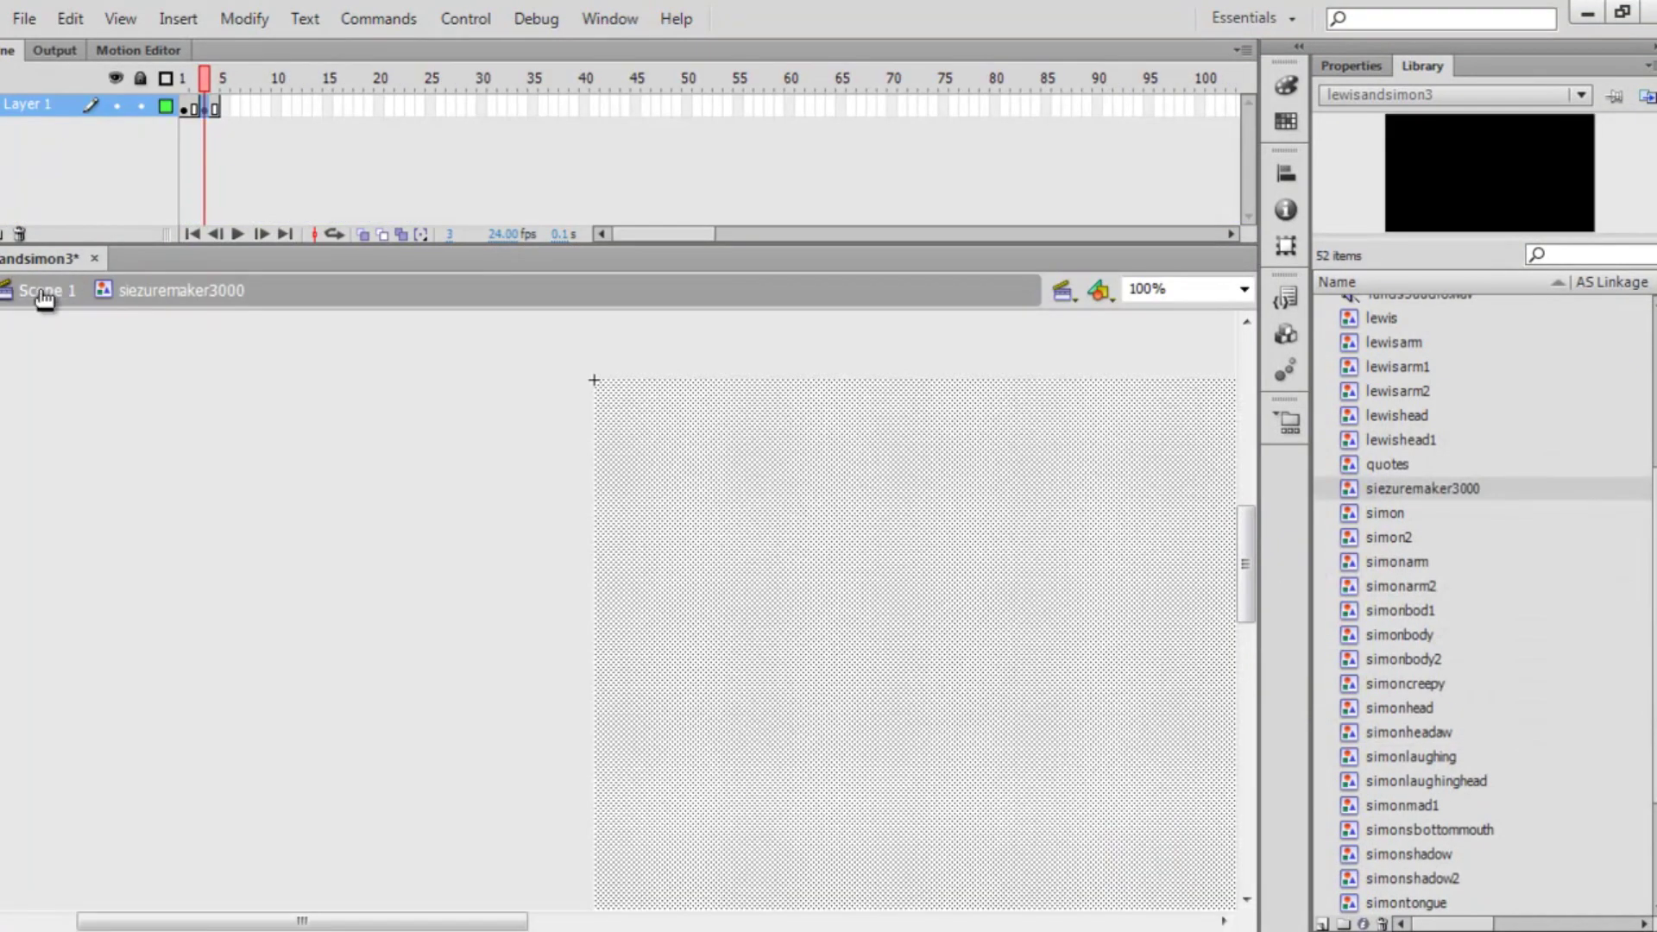
{"action": "left_click", "coordinate": [39, 290]}
{"action": "left_click_drag", "start_coordinate": [180, 98], "coordinate": [151, 87]}
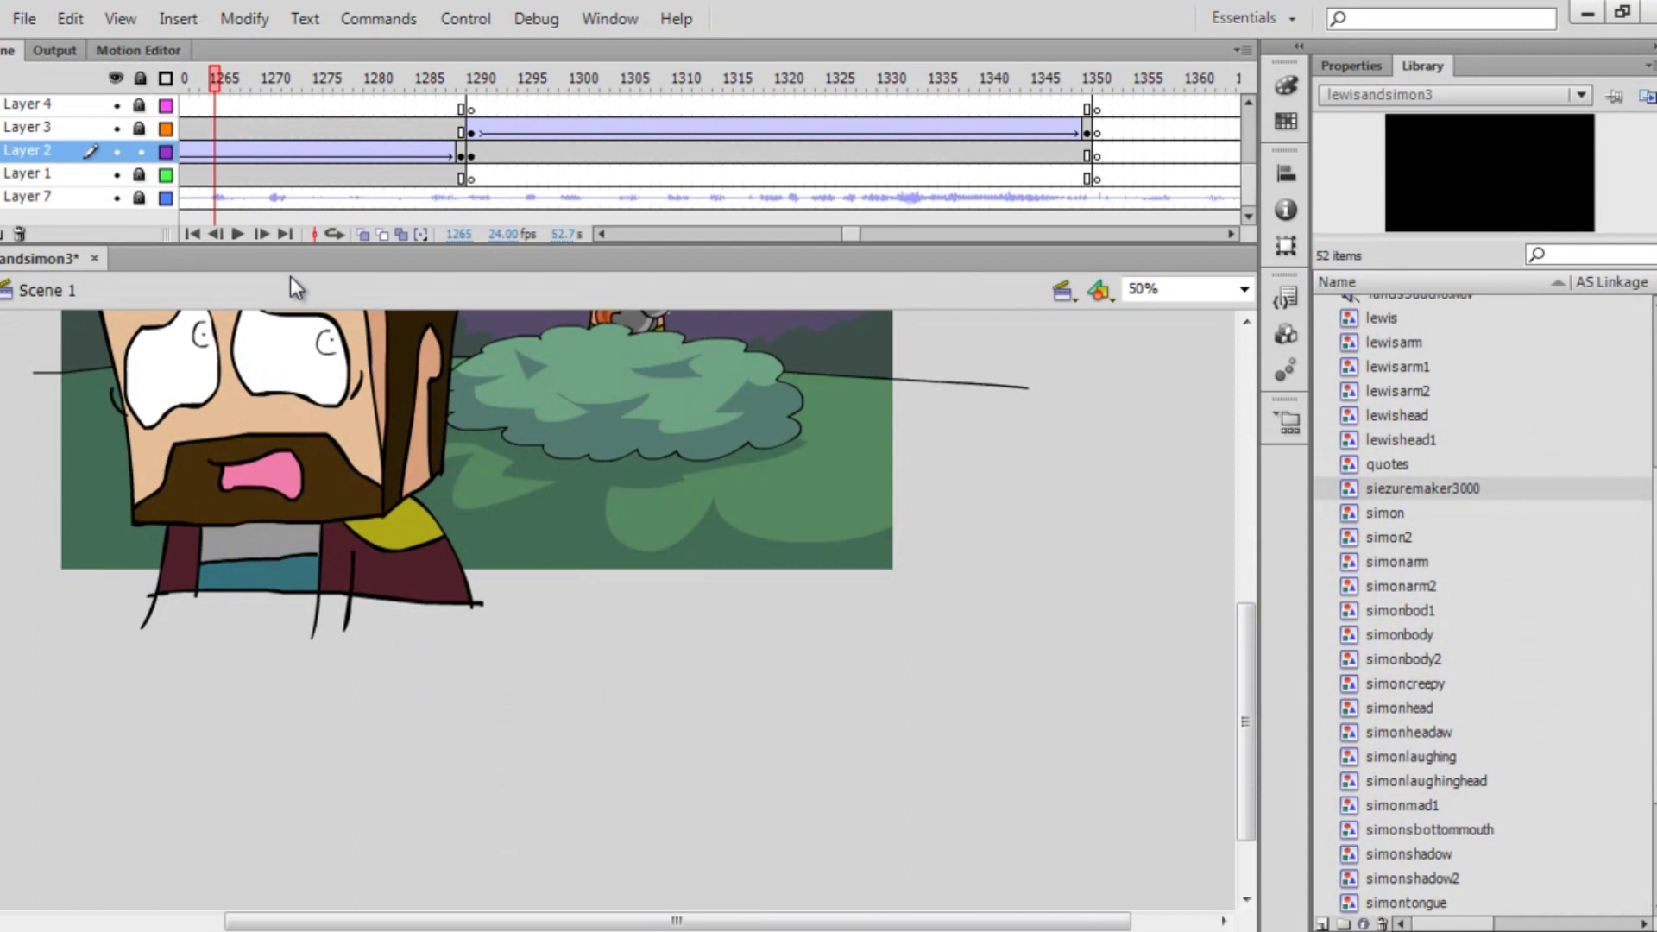
{"action": "scroll", "coordinate": [259, 334], "scroll_direction": "down", "scroll_amount": 3}
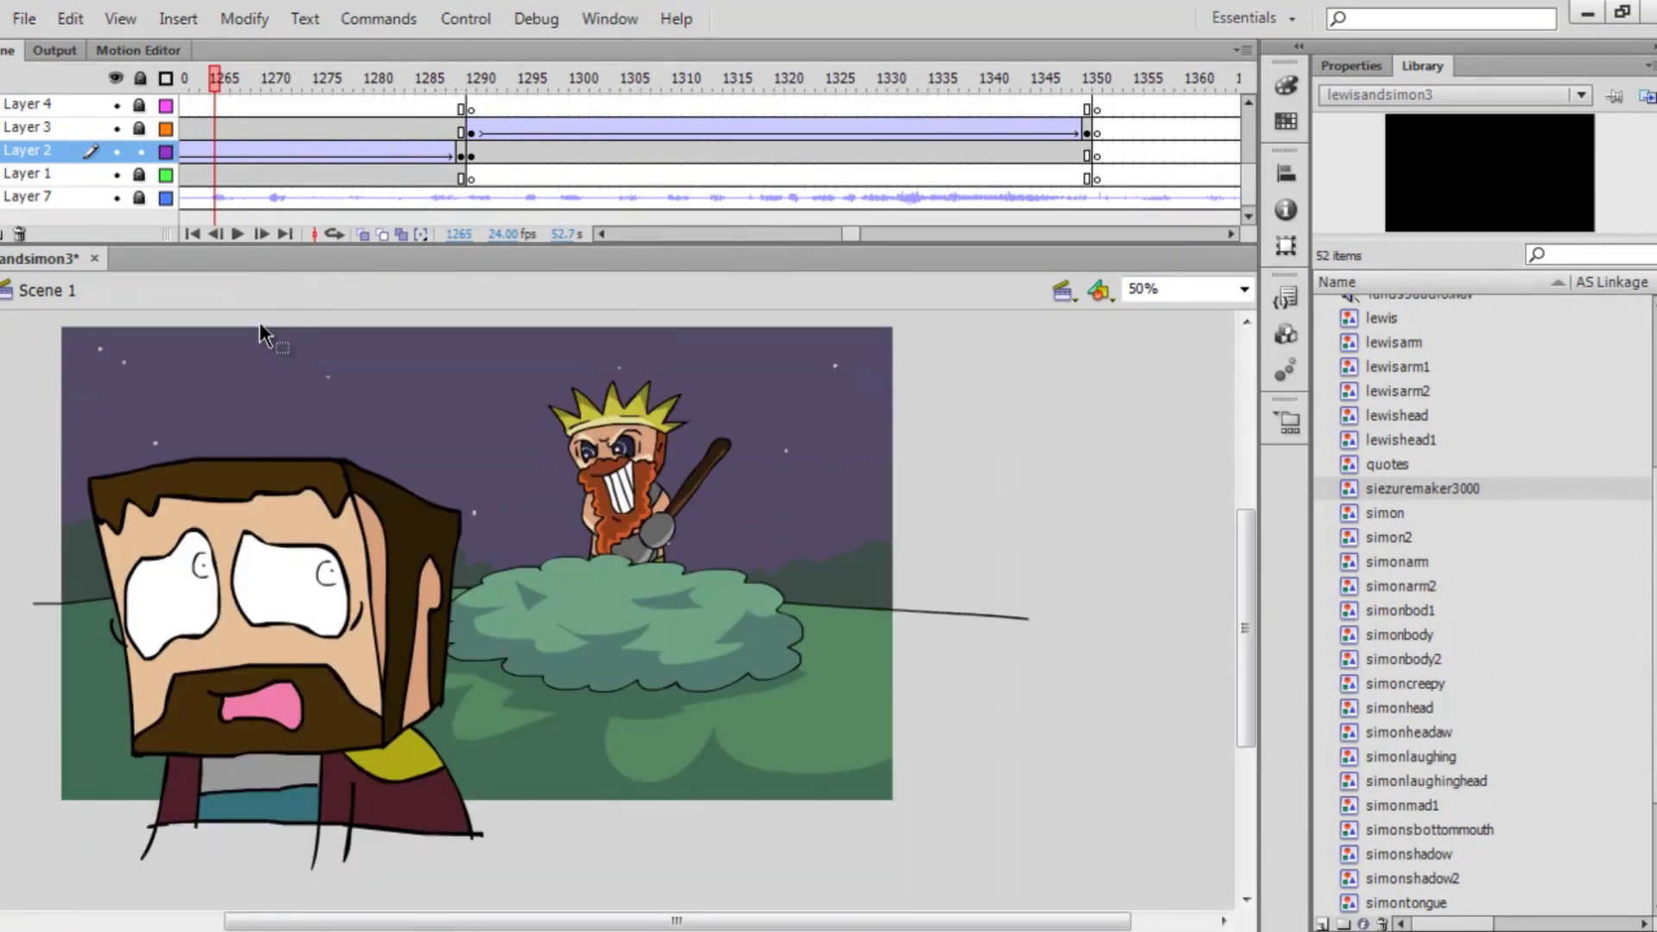
{"action": "left_click", "coordinate": [234, 239]}
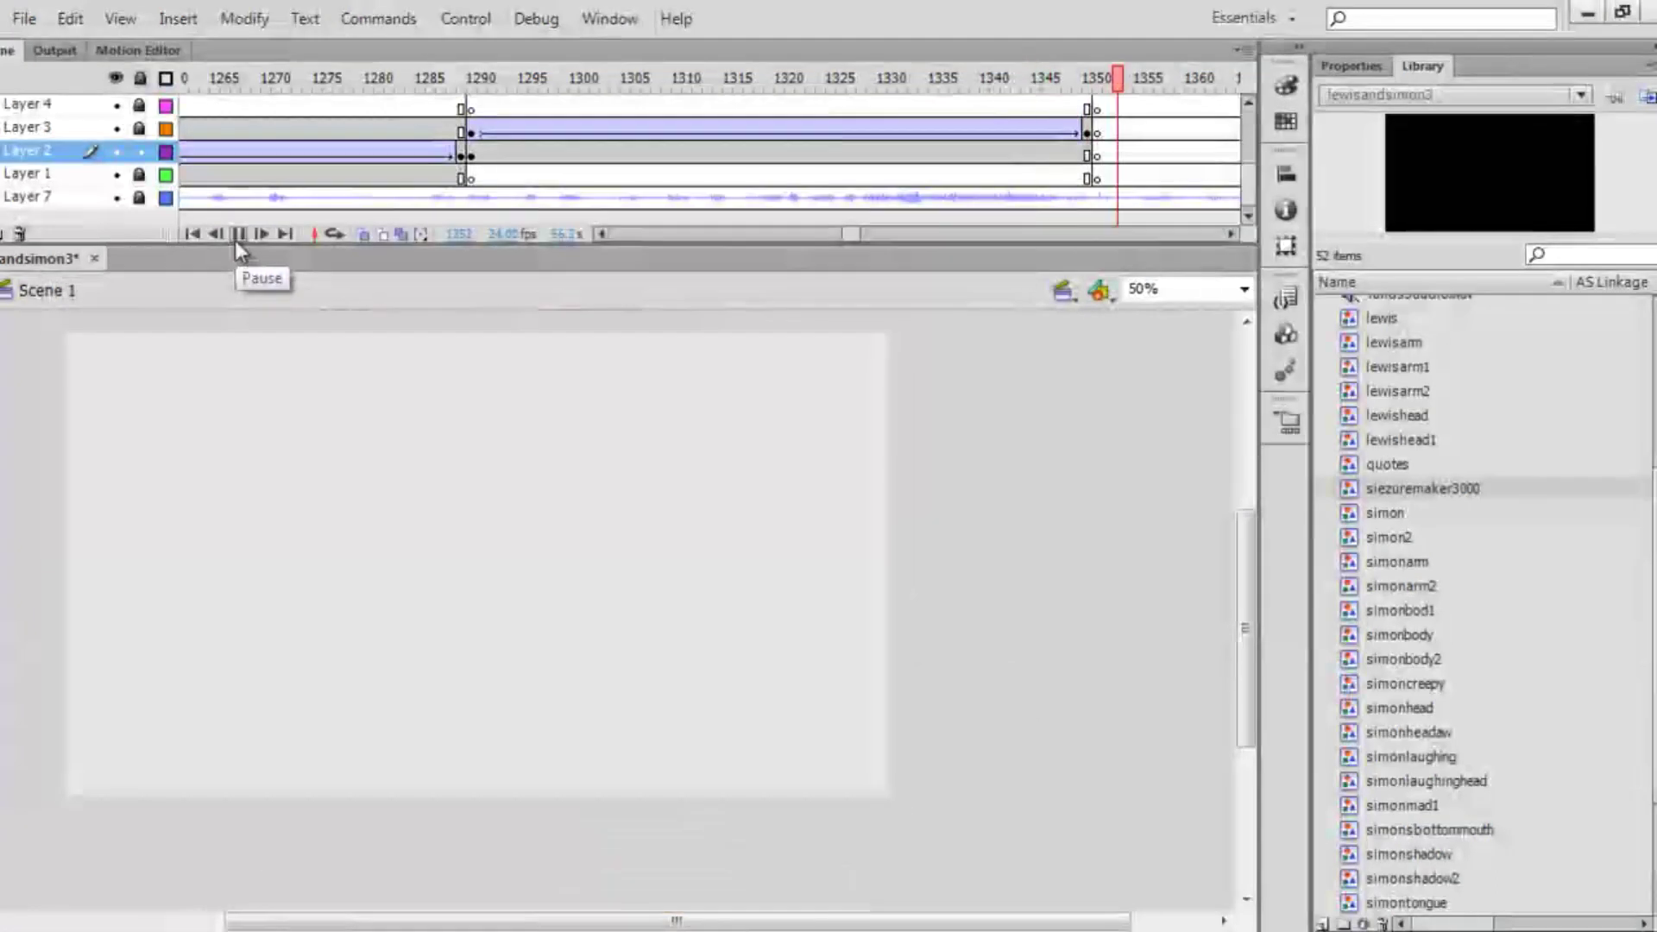
{"action": "left_click", "coordinate": [235, 239]}
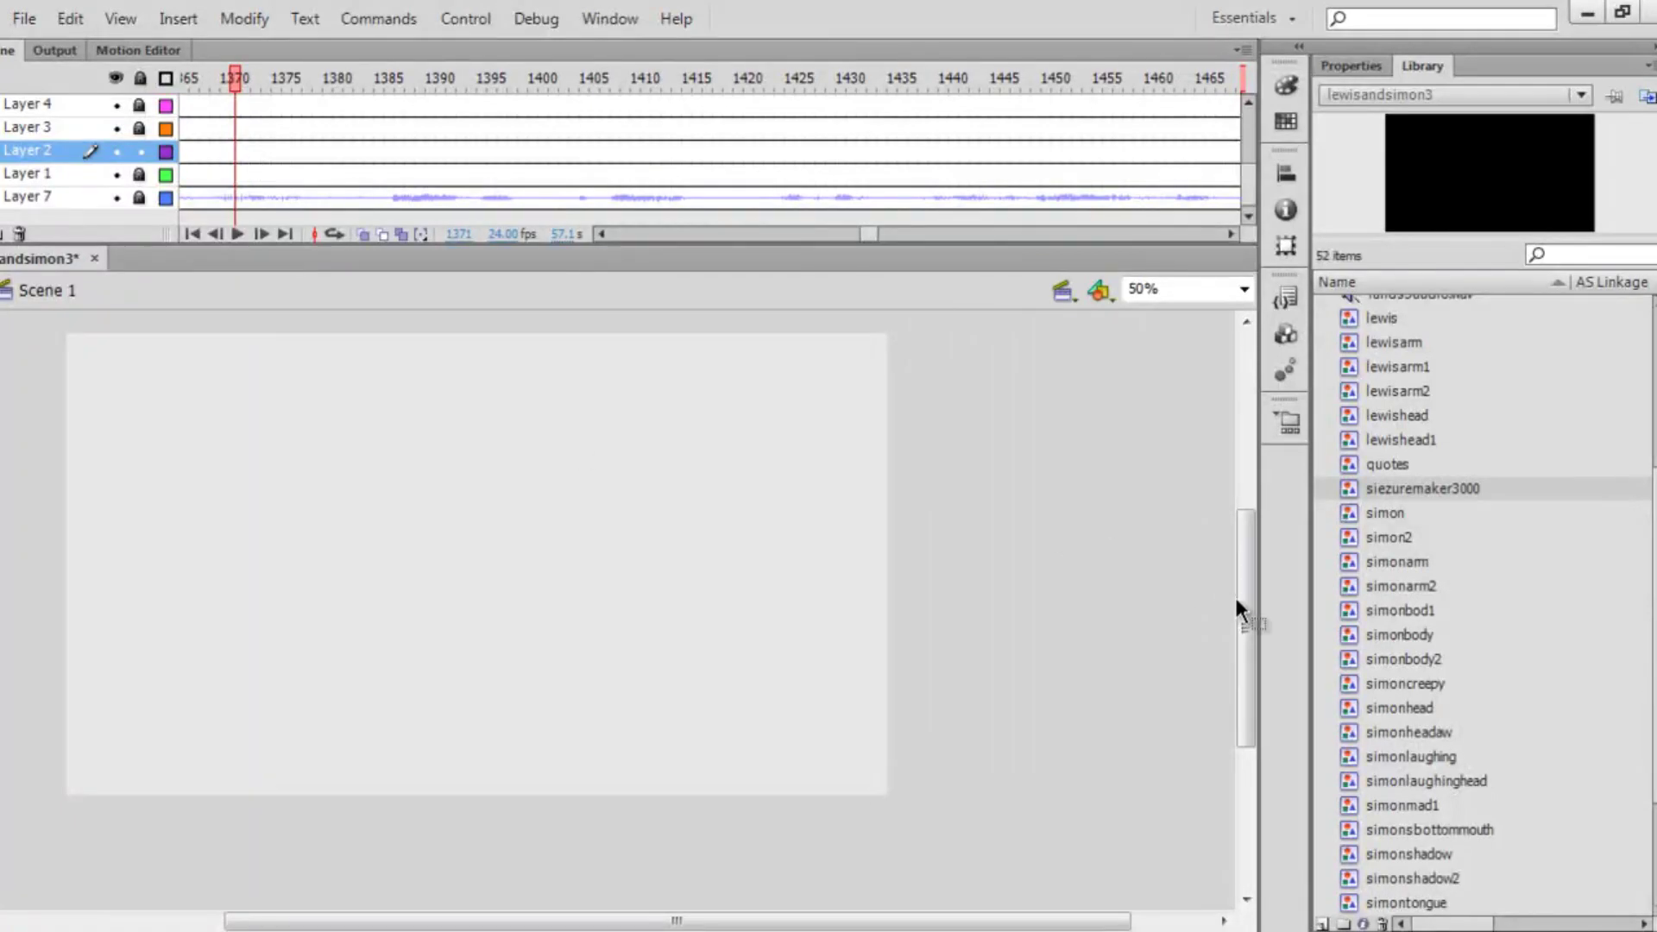
{"action": "left_click", "coordinate": [188, 136]}
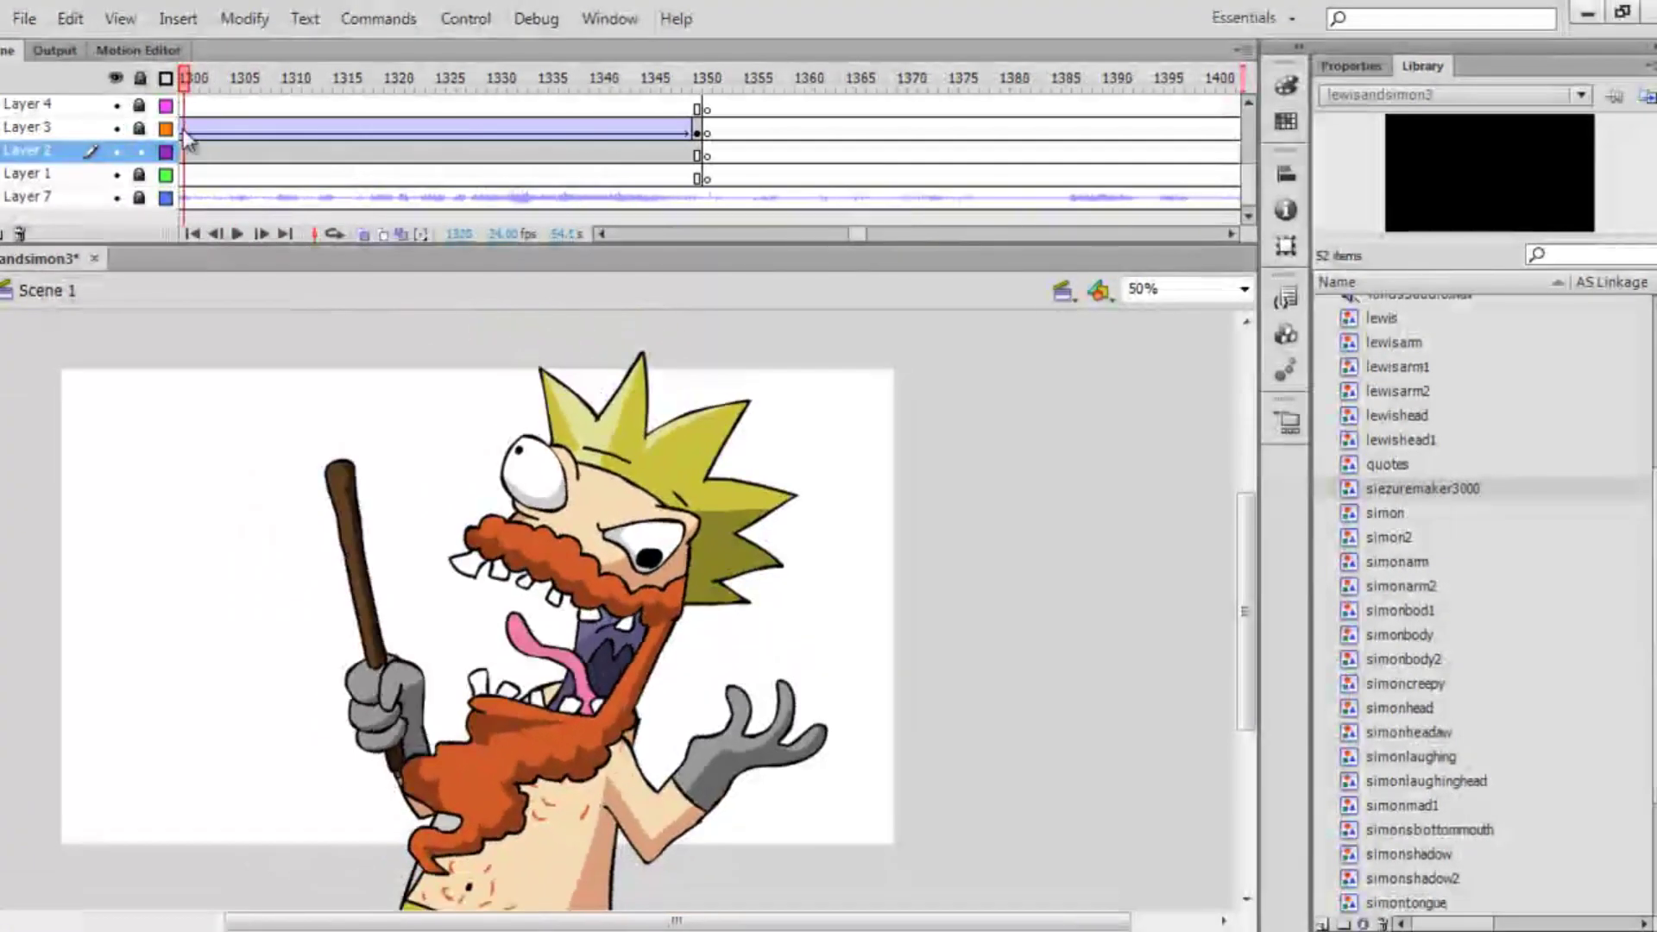
{"action": "left_click_drag", "start_coordinate": [188, 139], "coordinate": [385, 152]}
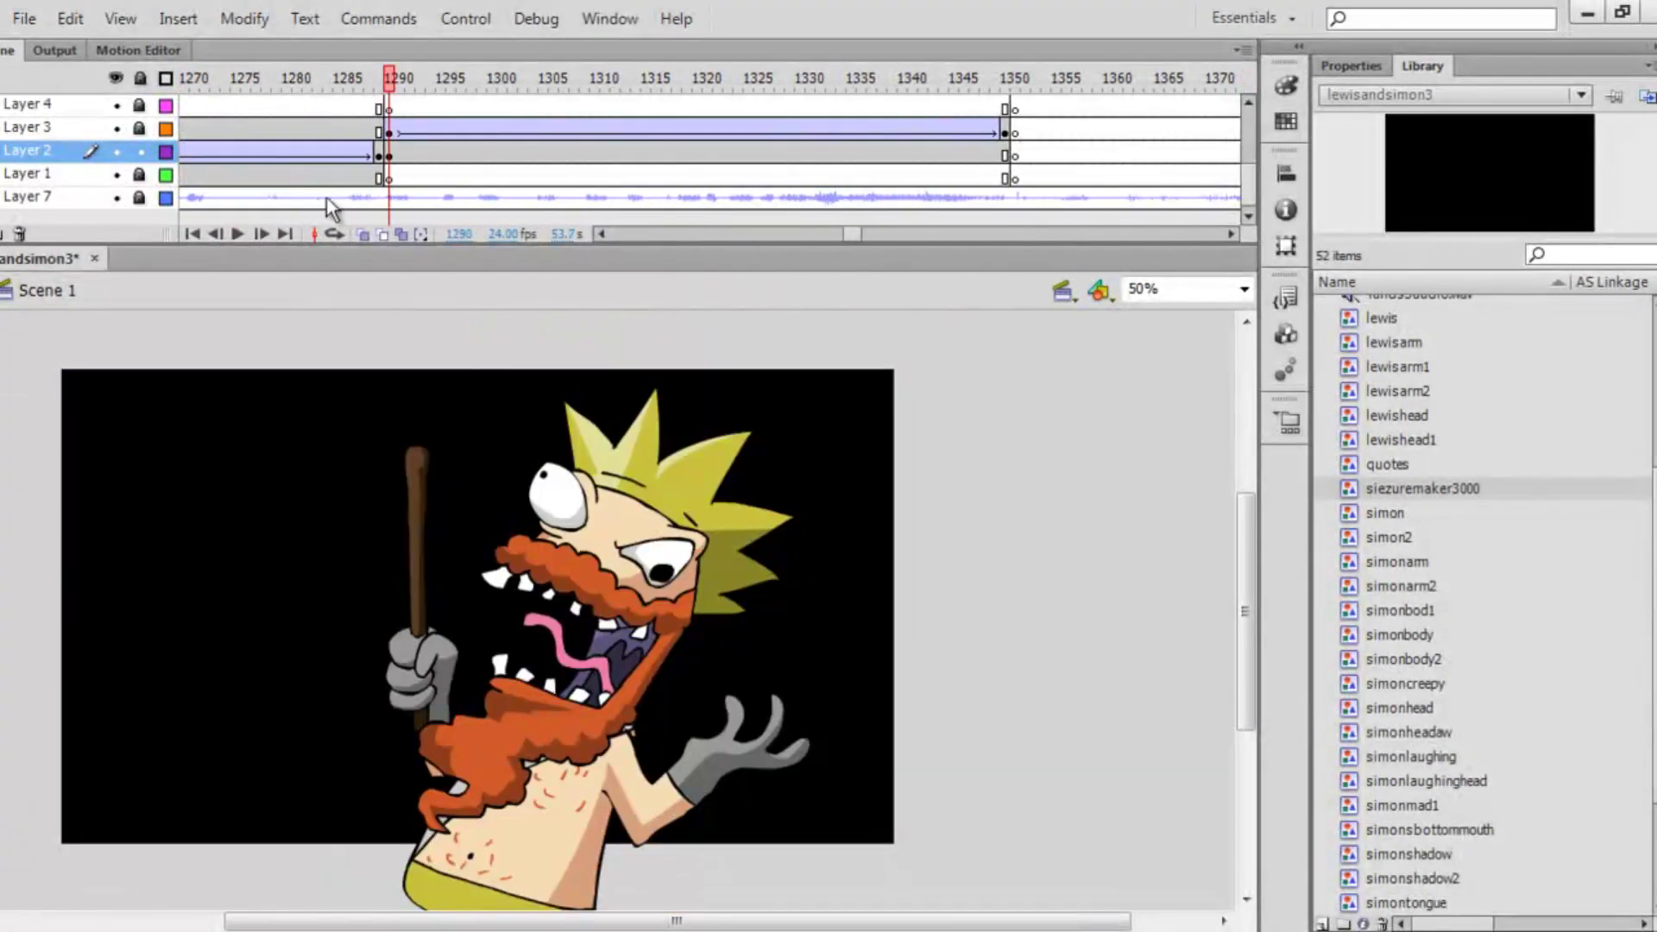
{"action": "left_click", "coordinate": [242, 234]}
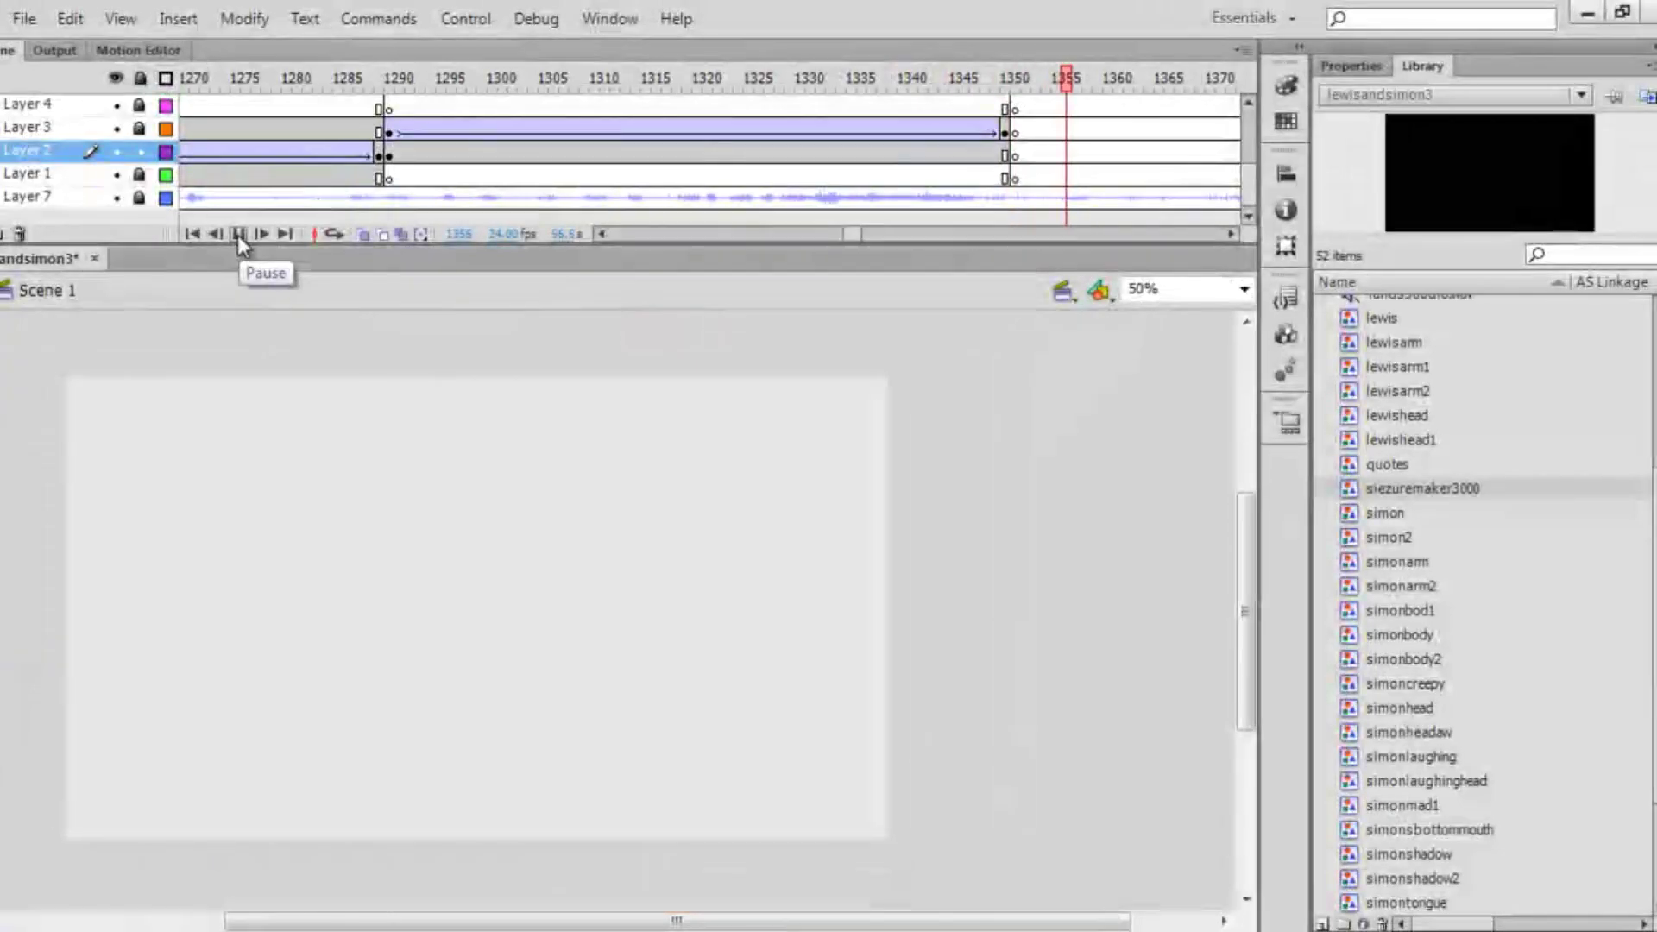
{"action": "left_click", "coordinate": [441, 81]}
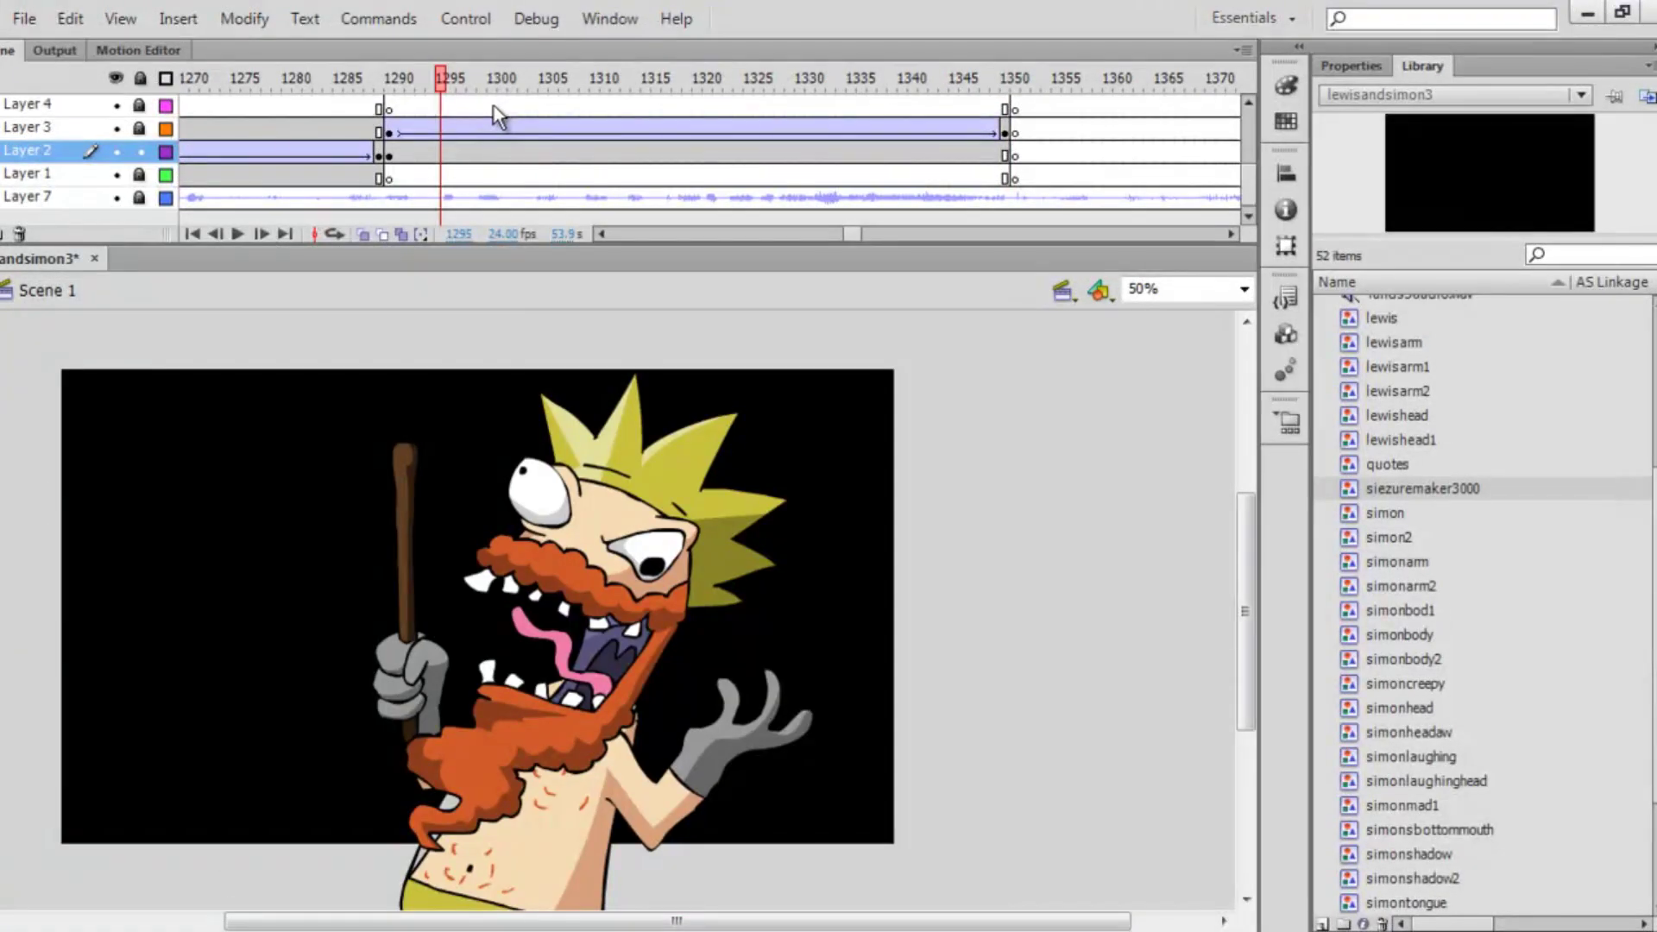